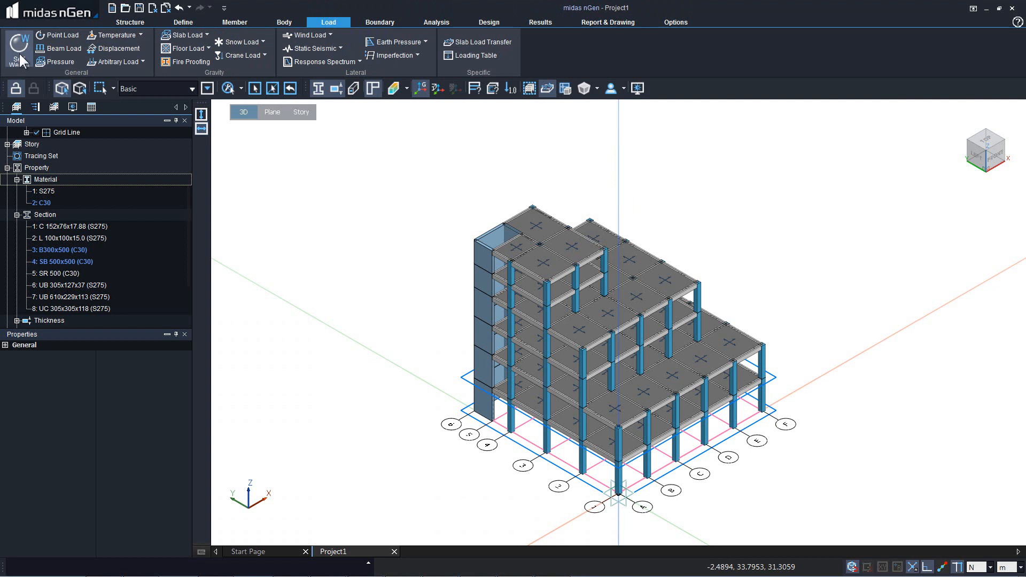
Start a self weight load and add a static load set named DL with load type Dead Load (D)
{"action": "left_click", "coordinate": [19, 47]}
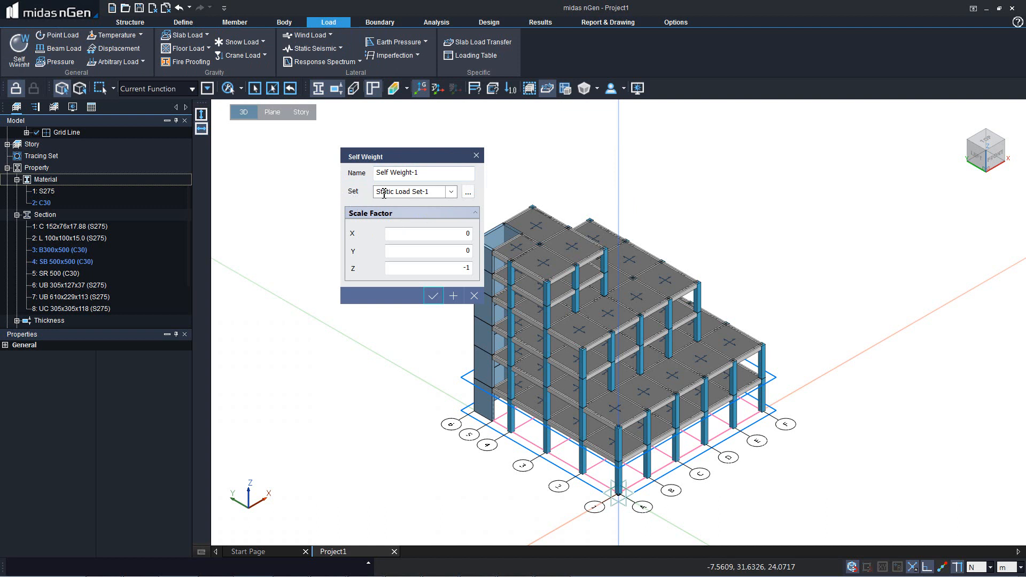
{"action": "left_click", "coordinate": [468, 192]}
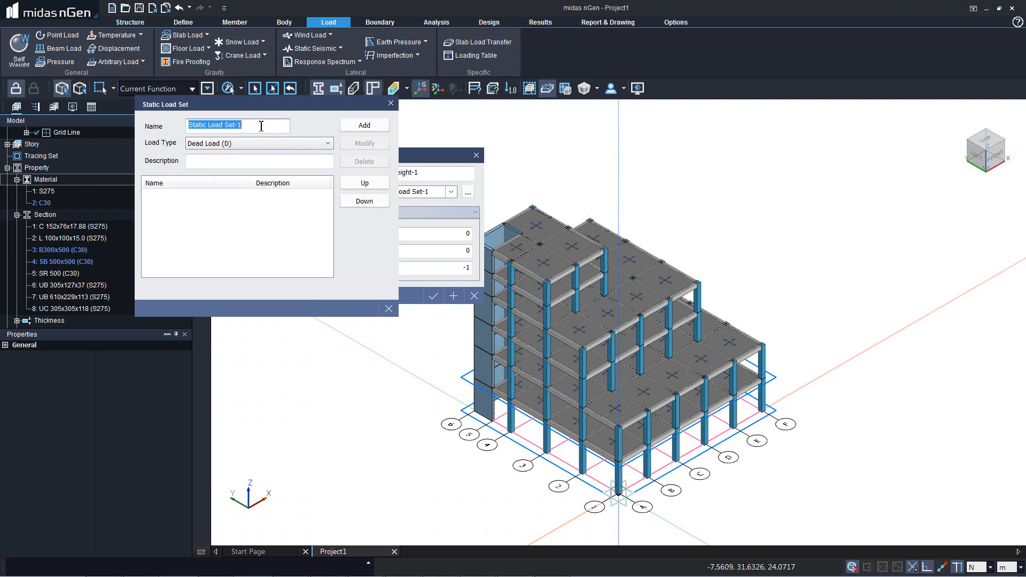
{"action": "type", "text": "DL"}
{"action": "left_click", "coordinate": [357, 124]}
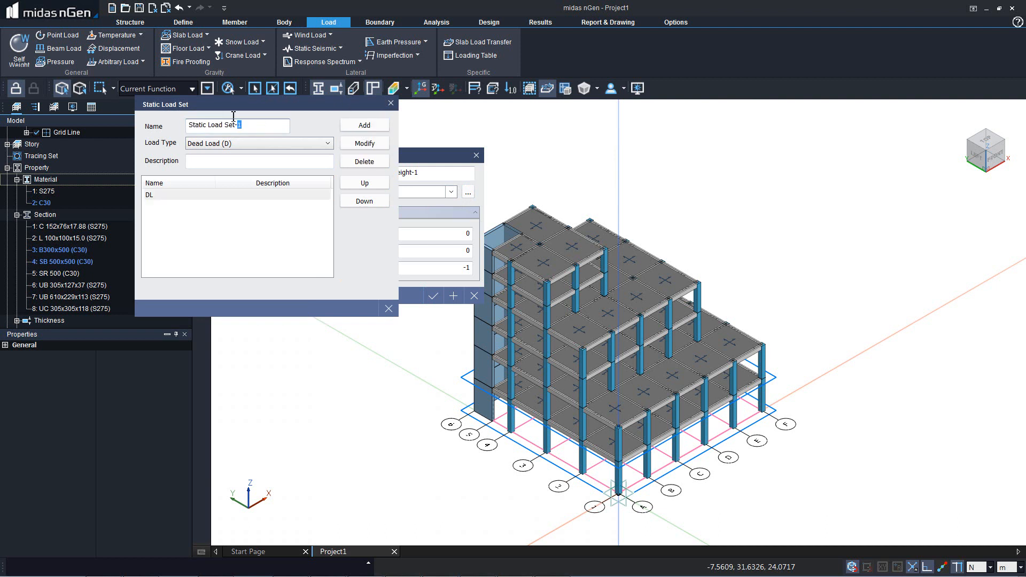
Add a static load set named LL with load type Live Load (L), and create the self weight load in set DL
{"action": "type", "text": "LL"}
{"action": "left_click", "coordinate": [229, 146]}
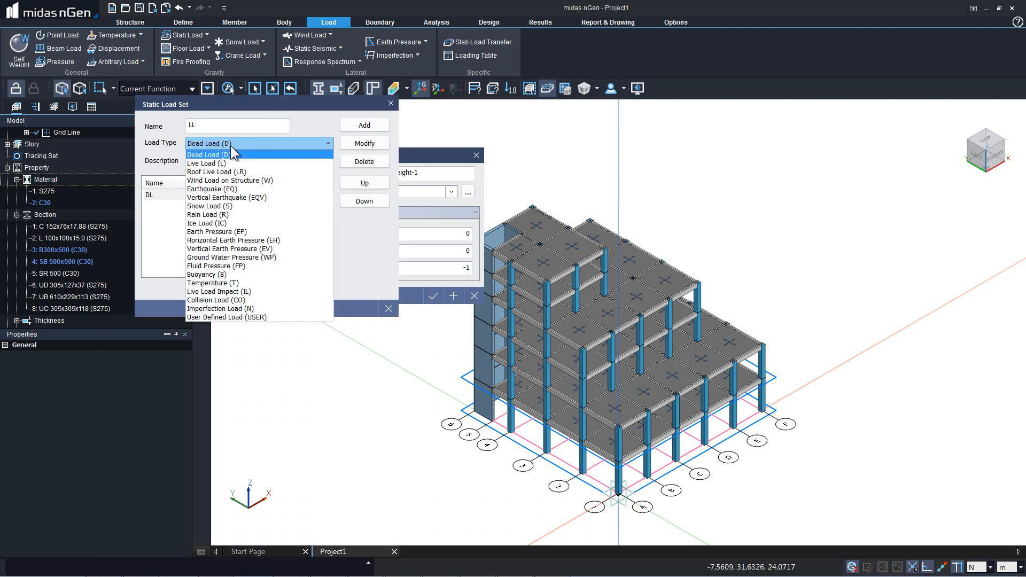
{"action": "left_click", "coordinate": [207, 164]}
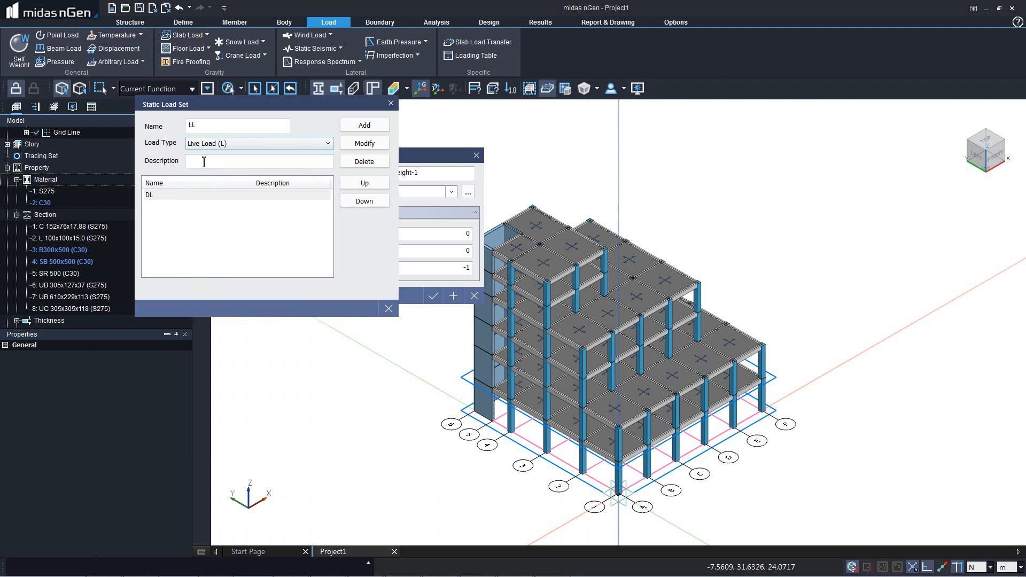
{"action": "left_click", "coordinate": [363, 125]}
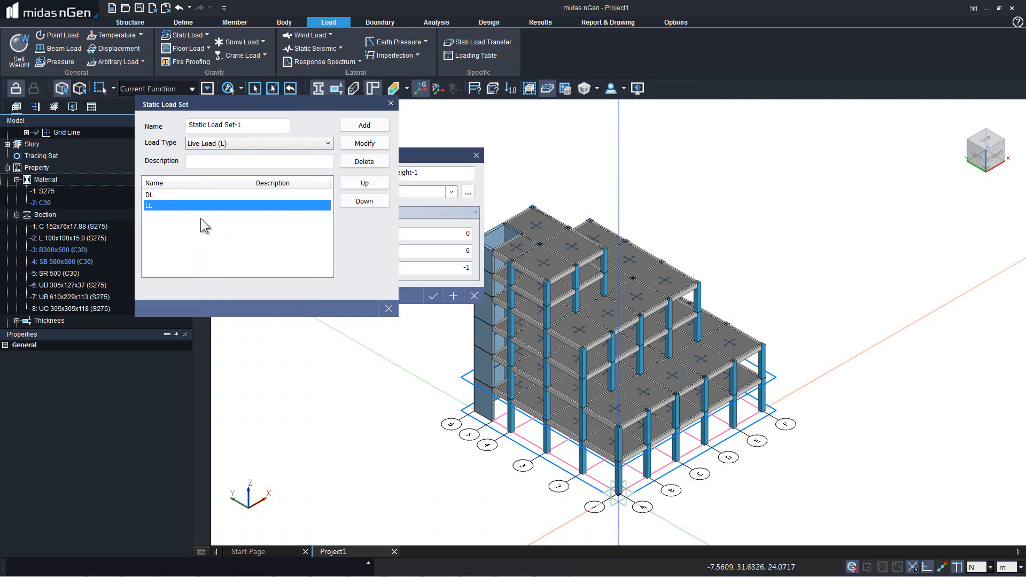
{"action": "left_click", "coordinate": [390, 307]}
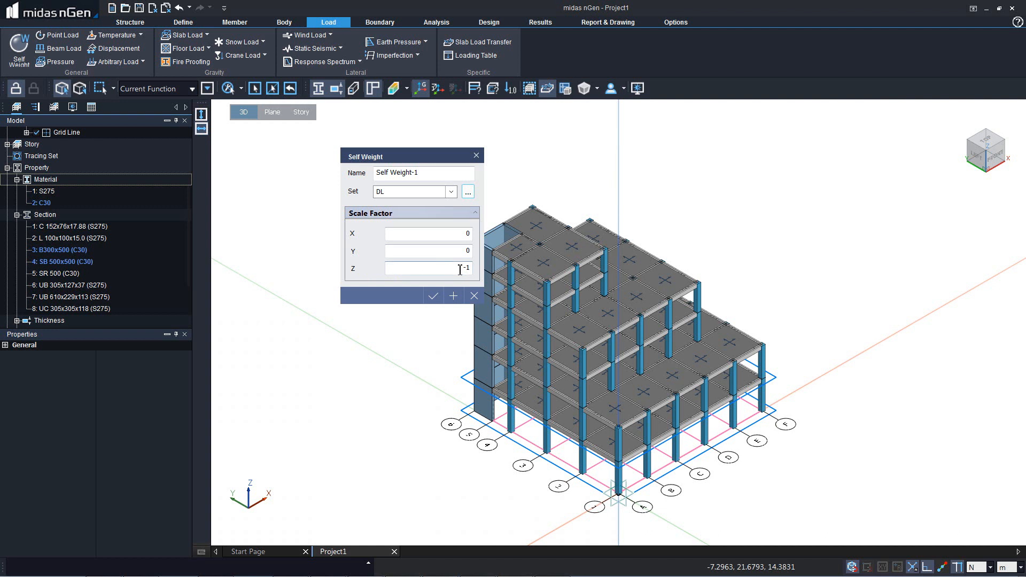
{"action": "left_click", "coordinate": [432, 295]}
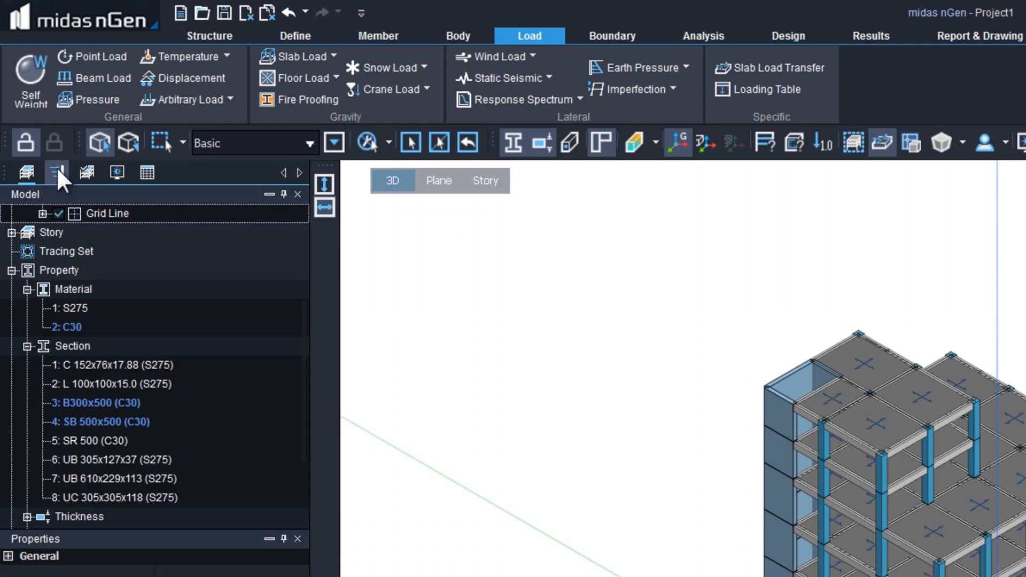
Examine the self weight load stored under the DL dead load set in the analysis tree
{"action": "left_click", "coordinate": [58, 172]}
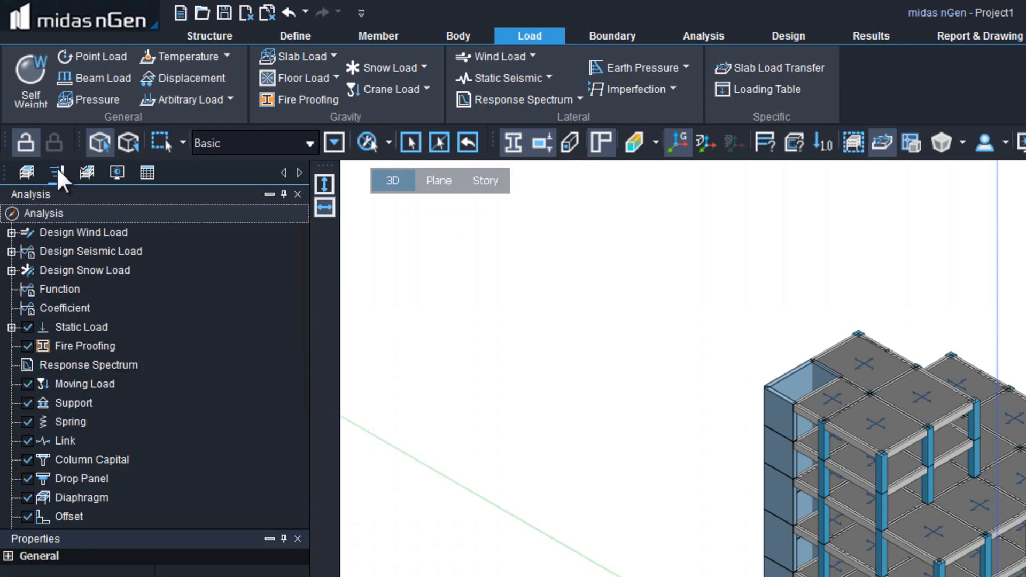
{"action": "left_click", "coordinate": [31, 330]}
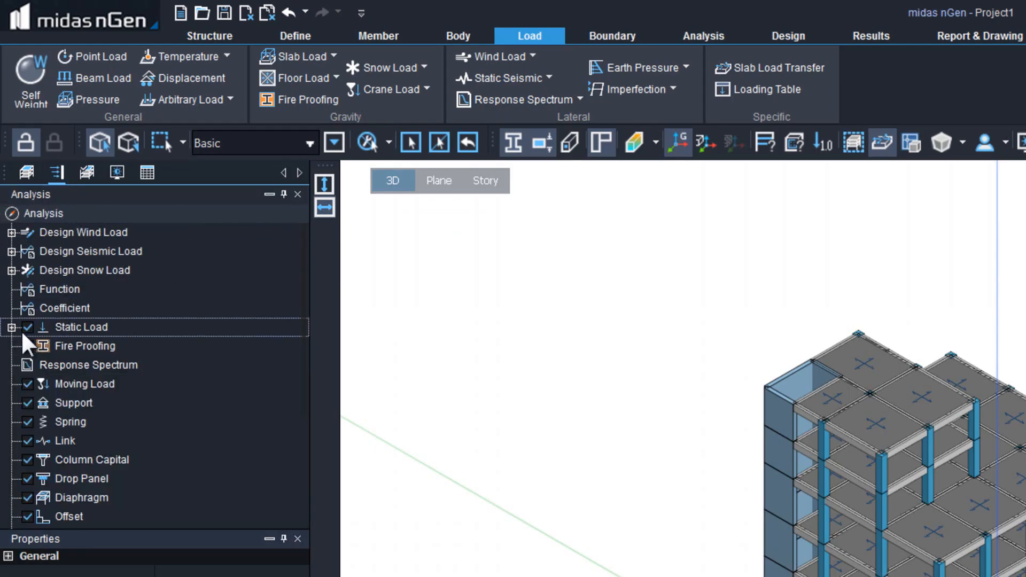
{"action": "left_click", "coordinate": [10, 328]}
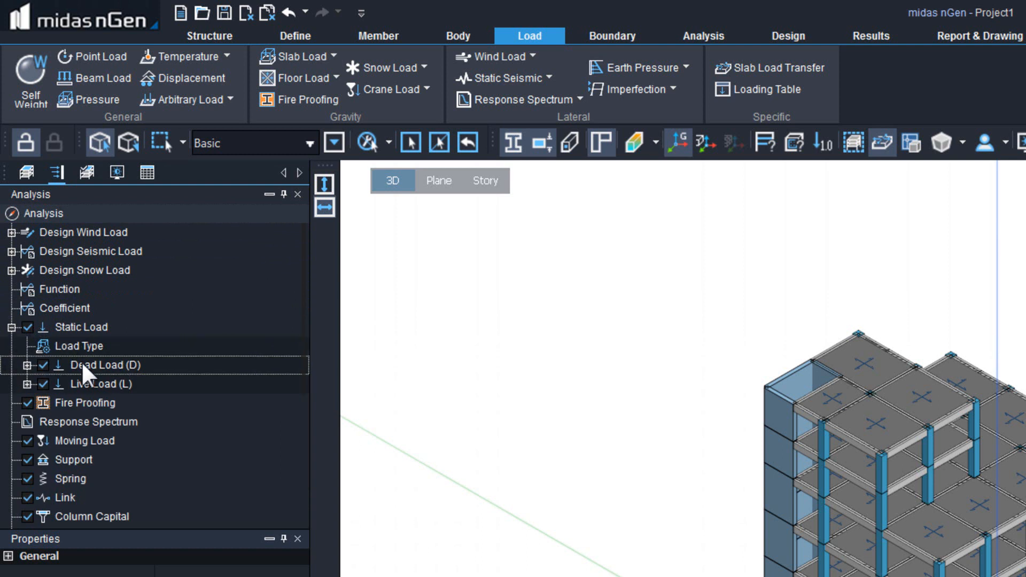
{"action": "left_click", "coordinate": [24, 366]}
{"action": "left_click", "coordinate": [44, 381]}
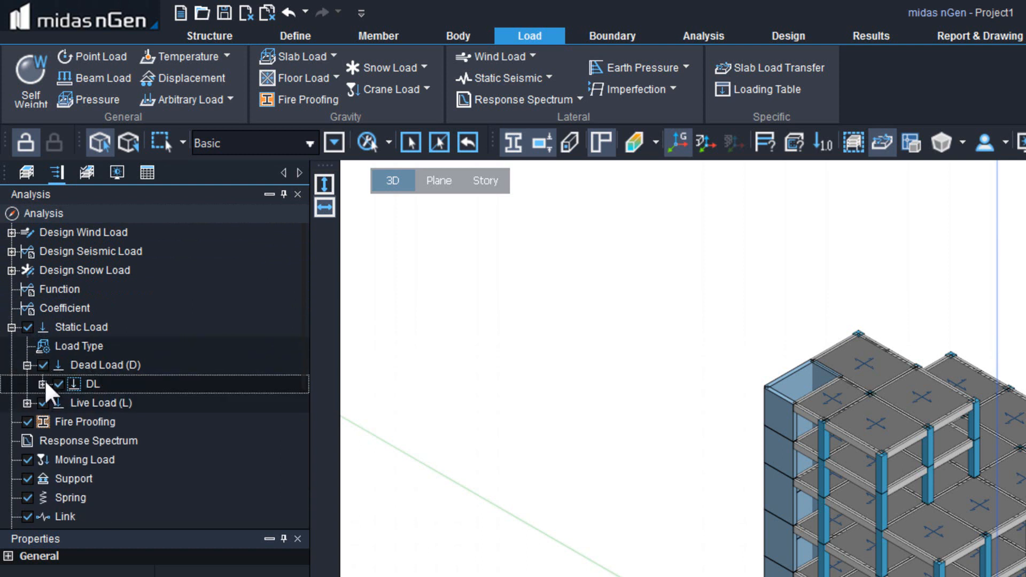
{"action": "left_click", "coordinate": [42, 384]}
{"action": "left_click", "coordinate": [59, 398]}
{"action": "left_click", "coordinate": [141, 398]}
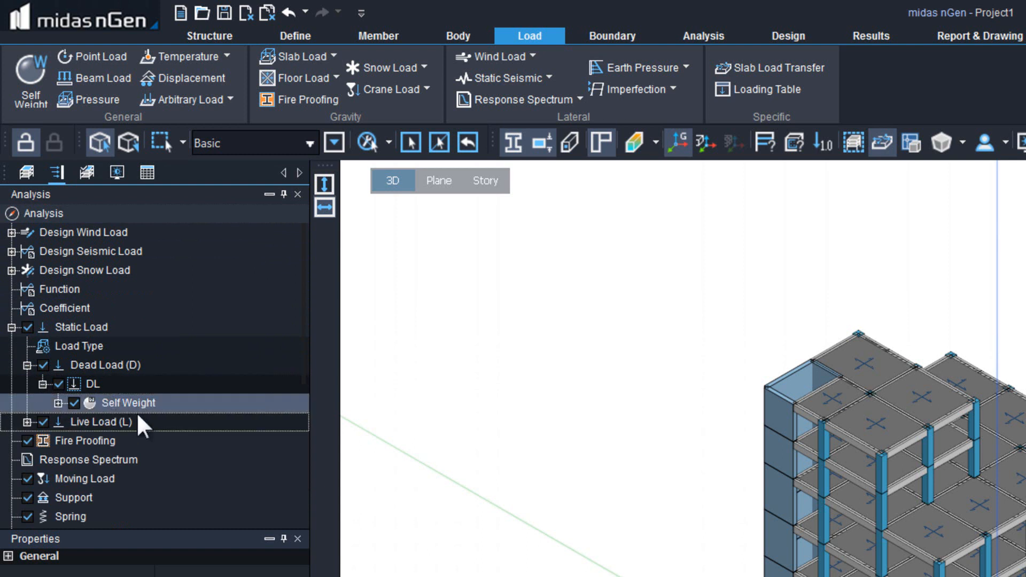
{"action": "left_click", "coordinate": [57, 403]}
{"action": "left_click", "coordinate": [119, 423]}
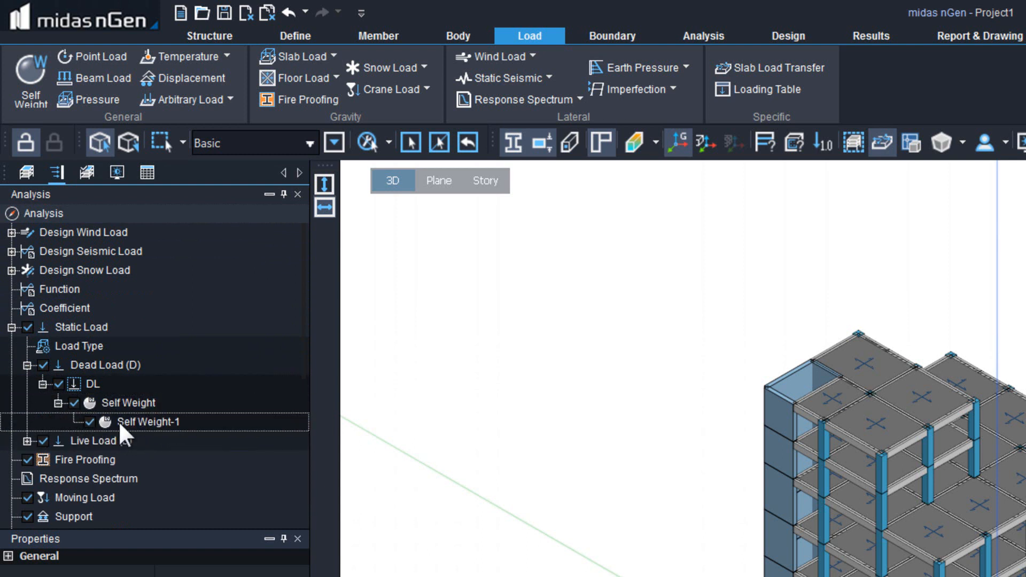
{"action": "left_click", "coordinate": [162, 425]}
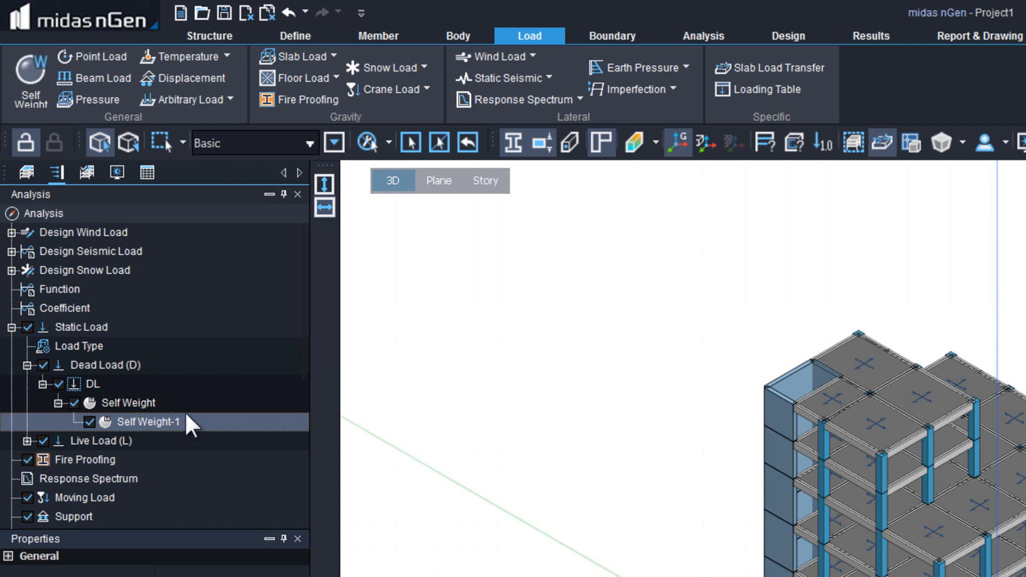
{"action": "left_click", "coordinate": [333, 55]}
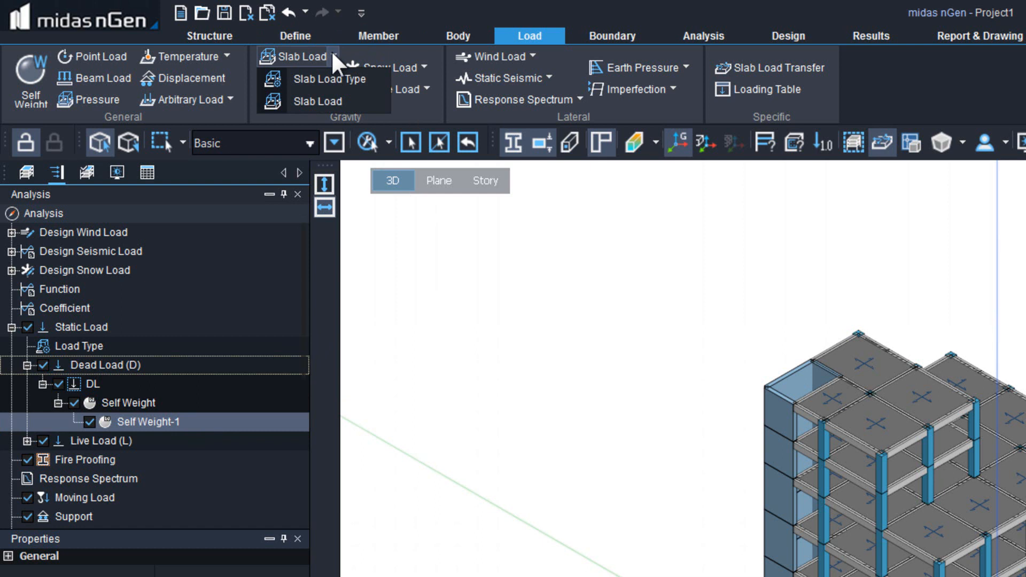
{"action": "left_click", "coordinate": [327, 79]}
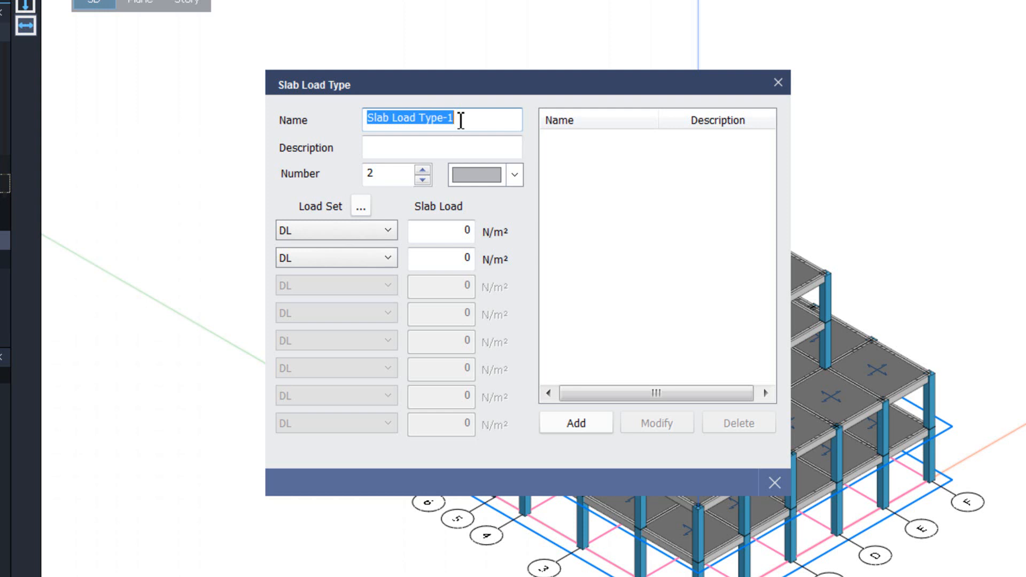
{"action": "type", "text": "typical"}
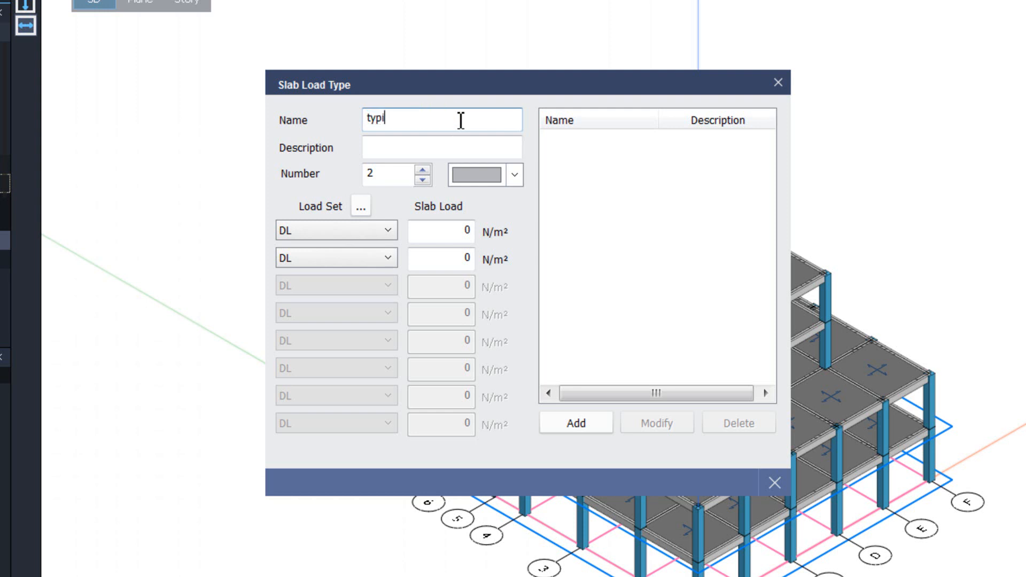
{"action": "left_click", "coordinate": [355, 260]}
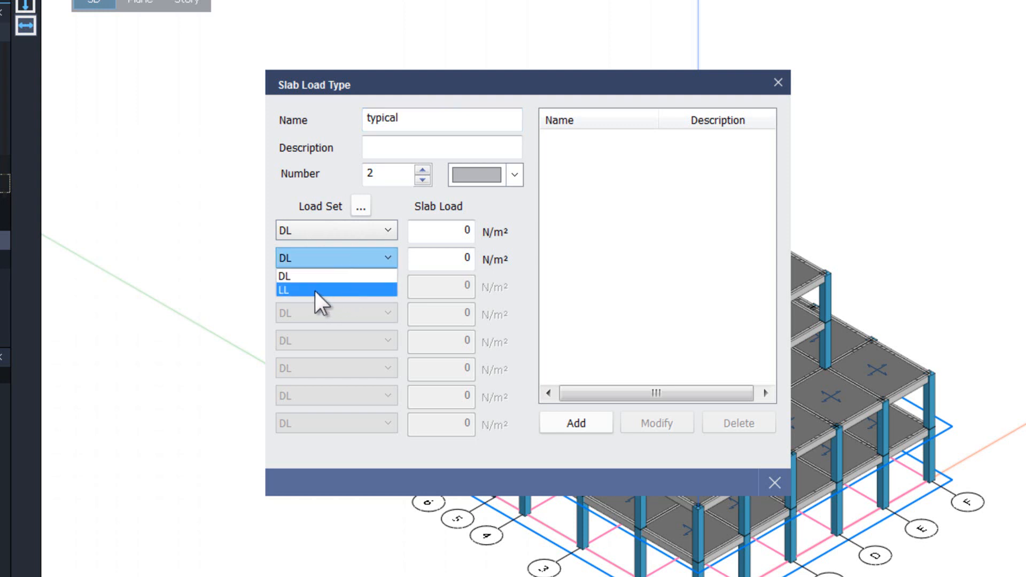
{"action": "left_click", "coordinate": [316, 291]}
{"action": "left_click", "coordinate": [463, 228]}
{"action": "left_click_drag", "start_coordinate": [462, 229], "coordinate": [482, 223]}
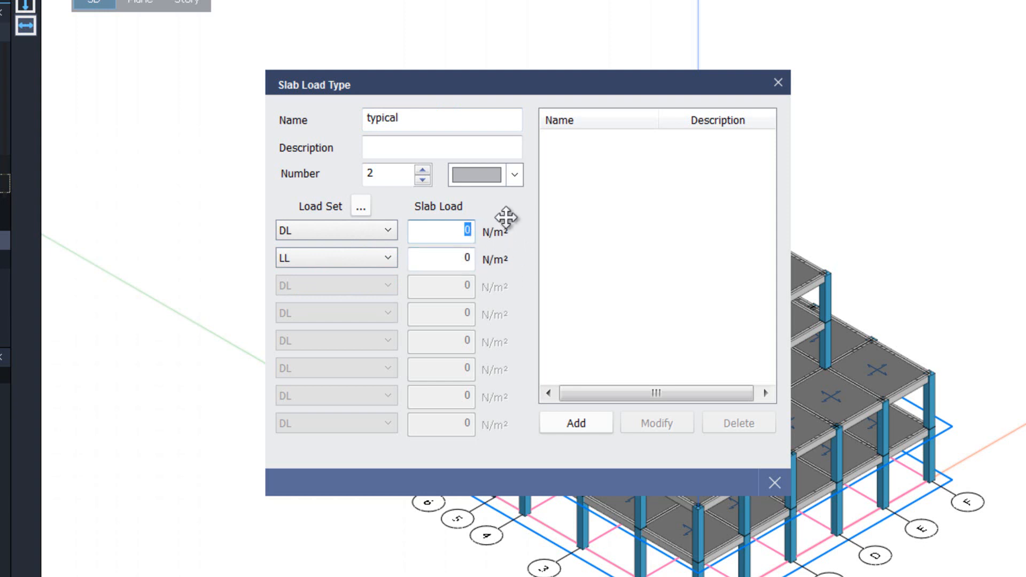
{"action": "left_click", "coordinate": [775, 481]}
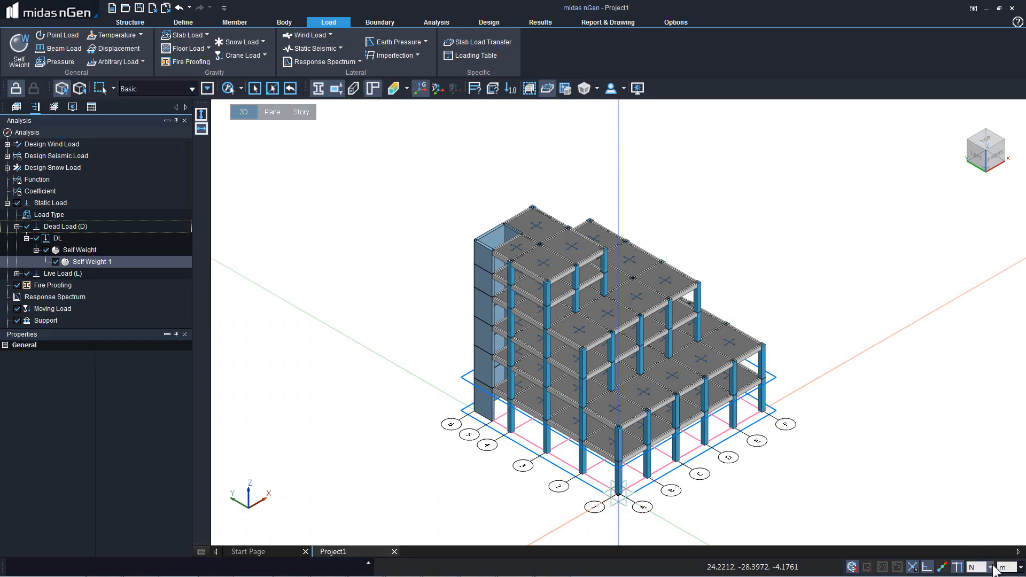
Change the force unit to kN and define a slab load type "typical" with DL -1.5 and LL -2 kN/m²
{"action": "left_click", "coordinate": [991, 568]}
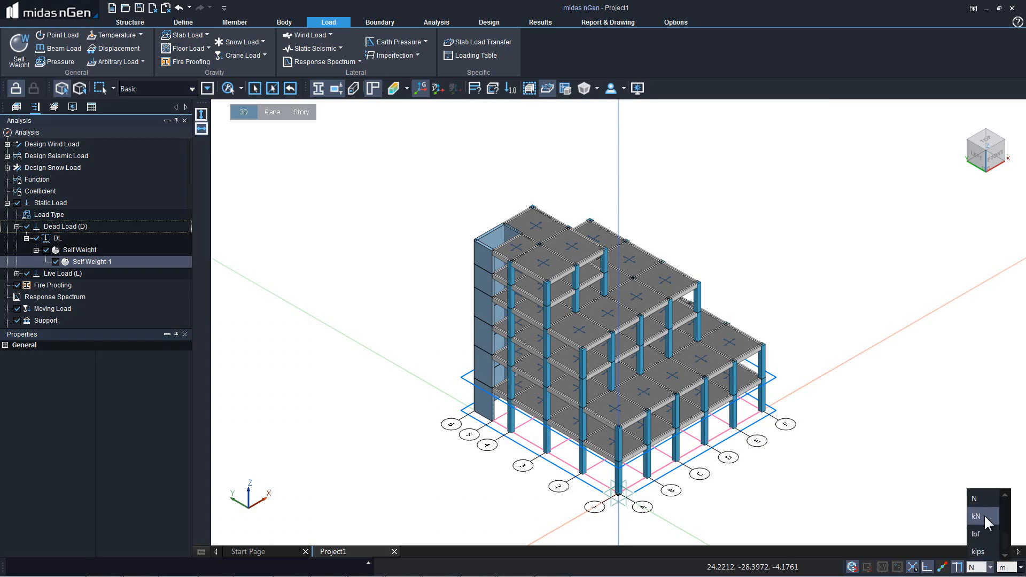
{"action": "left_click", "coordinate": [984, 516]}
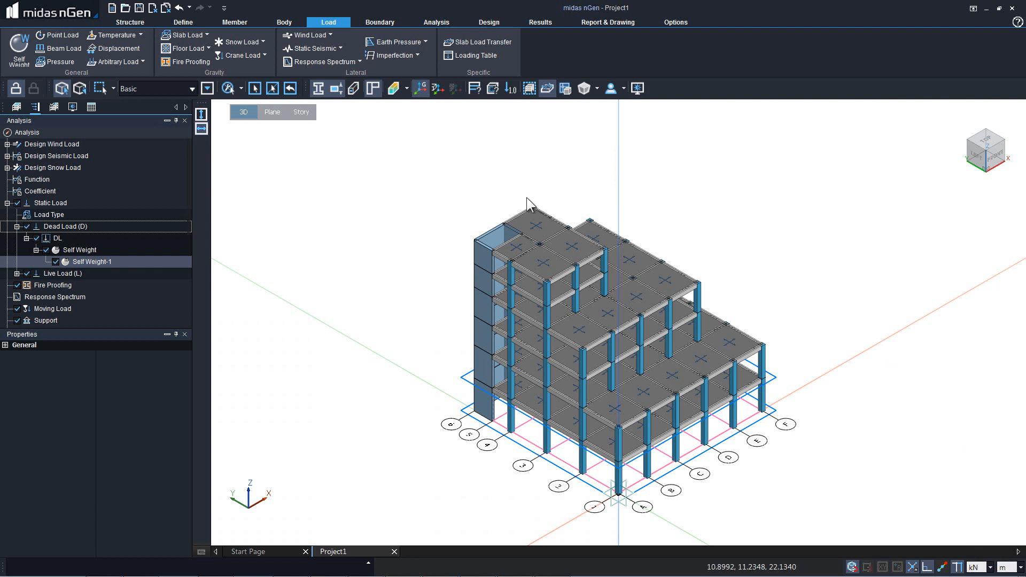
{"action": "left_click", "coordinate": [207, 35]}
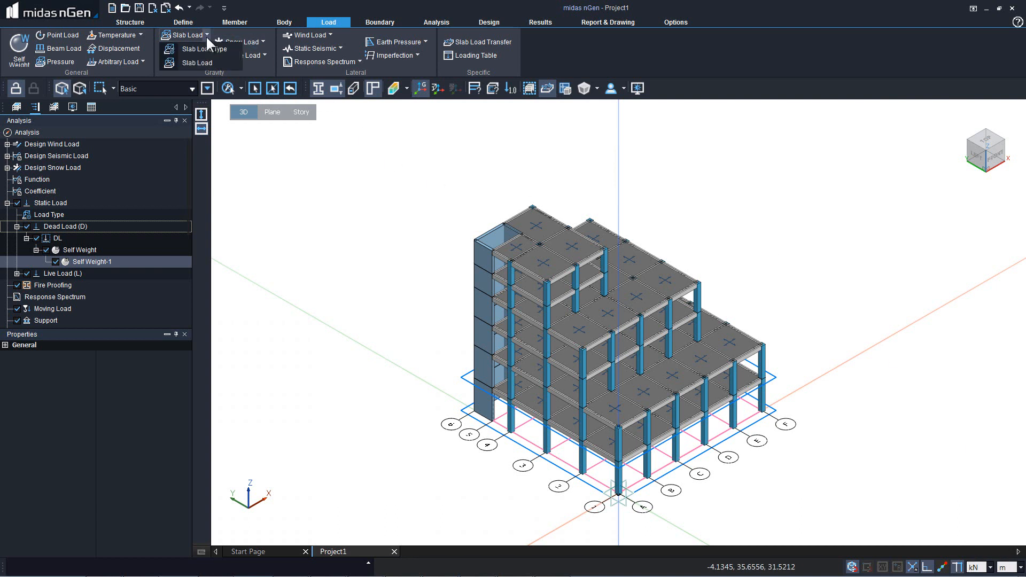
{"action": "left_click", "coordinate": [209, 44]}
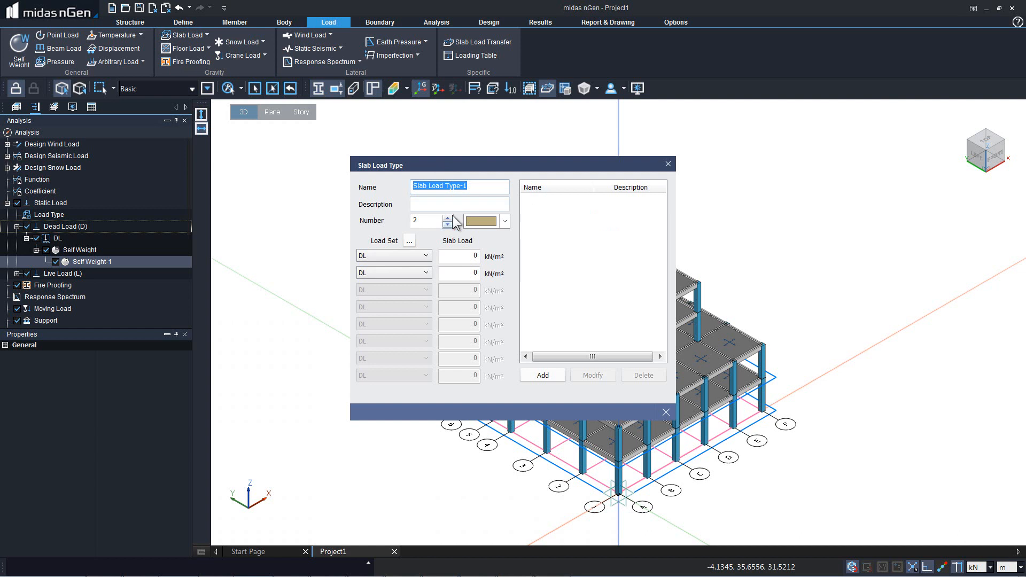
{"action": "type", "text": "typical"}
{"action": "double_click", "coordinate": [475, 255]}
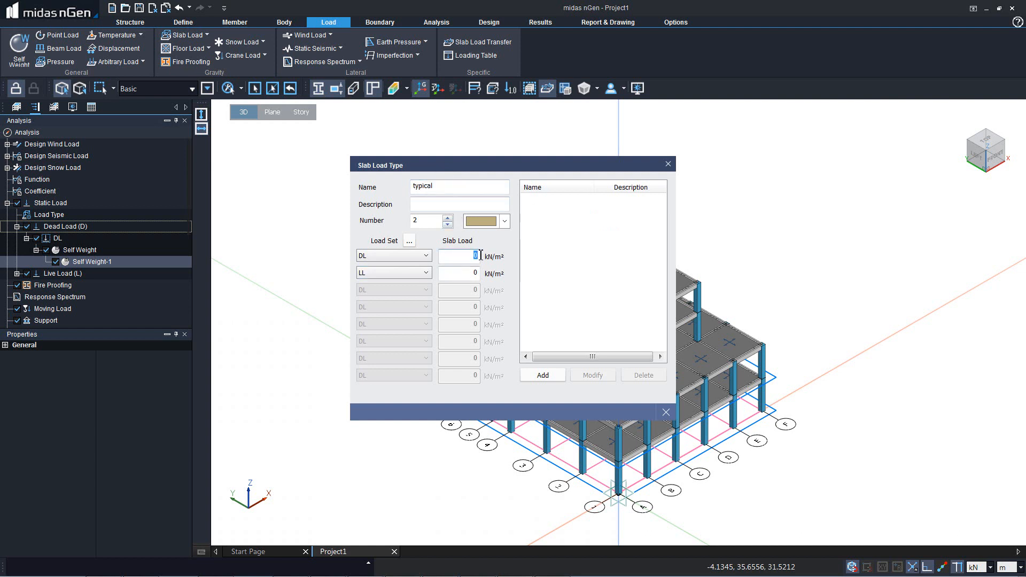
{"action": "type", "text": "-1.5"}
{"action": "left_click", "coordinate": [474, 273]}
{"action": "type", "text": "-2"}
{"action": "left_click", "coordinate": [543, 376]}
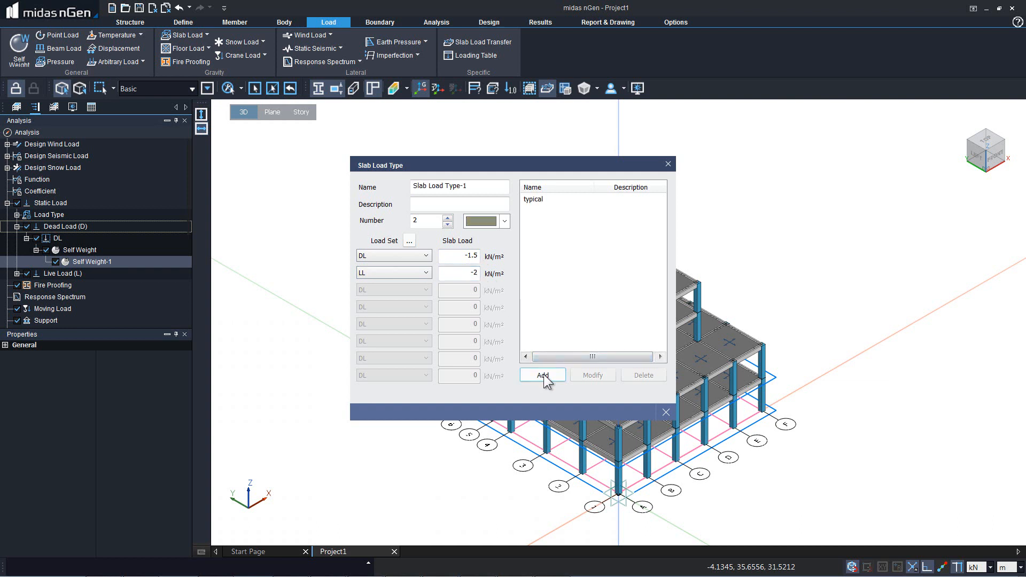
{"action": "left_click", "coordinate": [665, 411]}
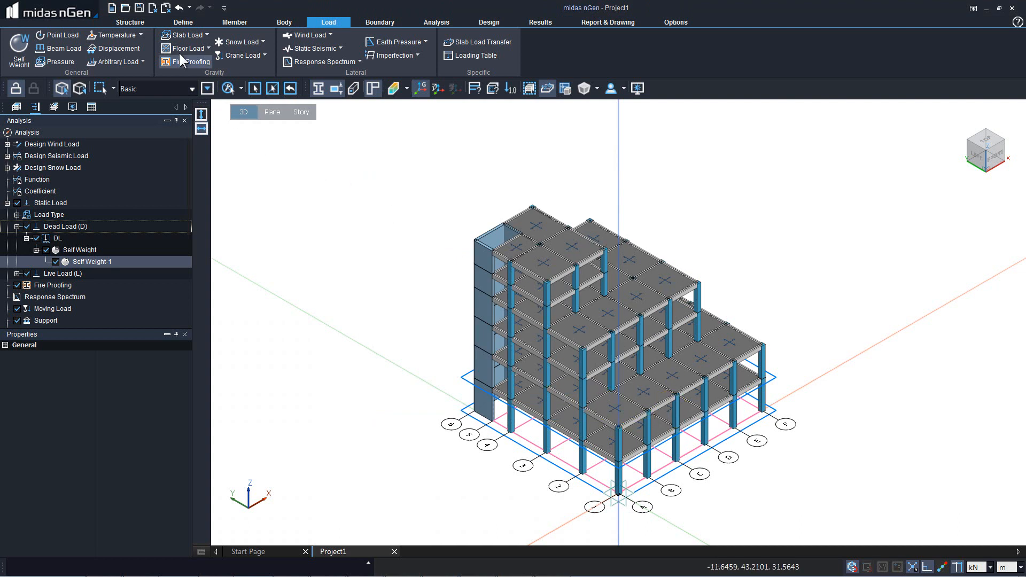
Assign the "typical" slab load type to all slabs of the building
{"action": "left_click", "coordinate": [208, 33]}
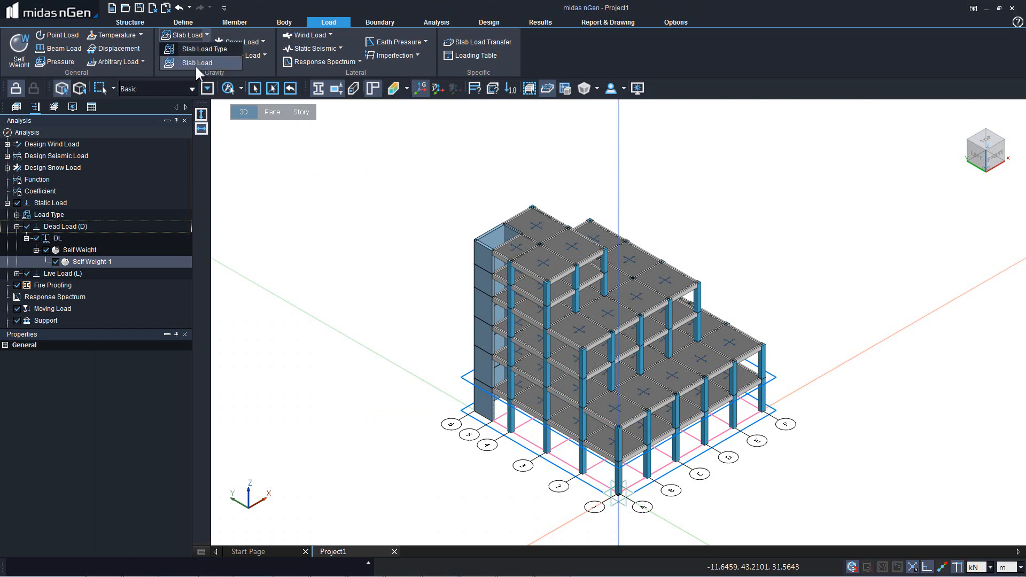
{"action": "left_click", "coordinate": [177, 62]}
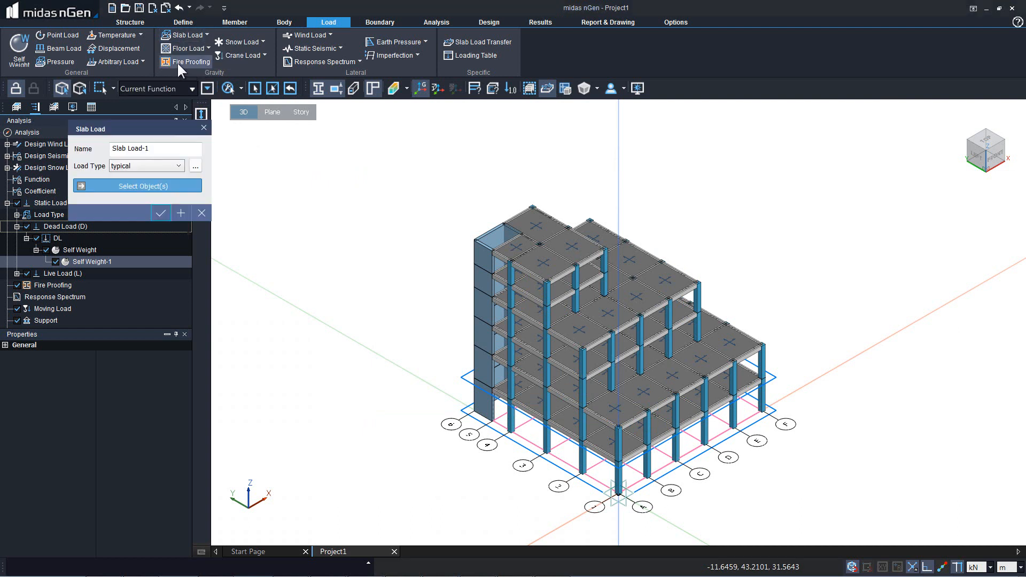
{"action": "left_click_drag", "start_coordinate": [409, 162], "coordinate": [785, 499]}
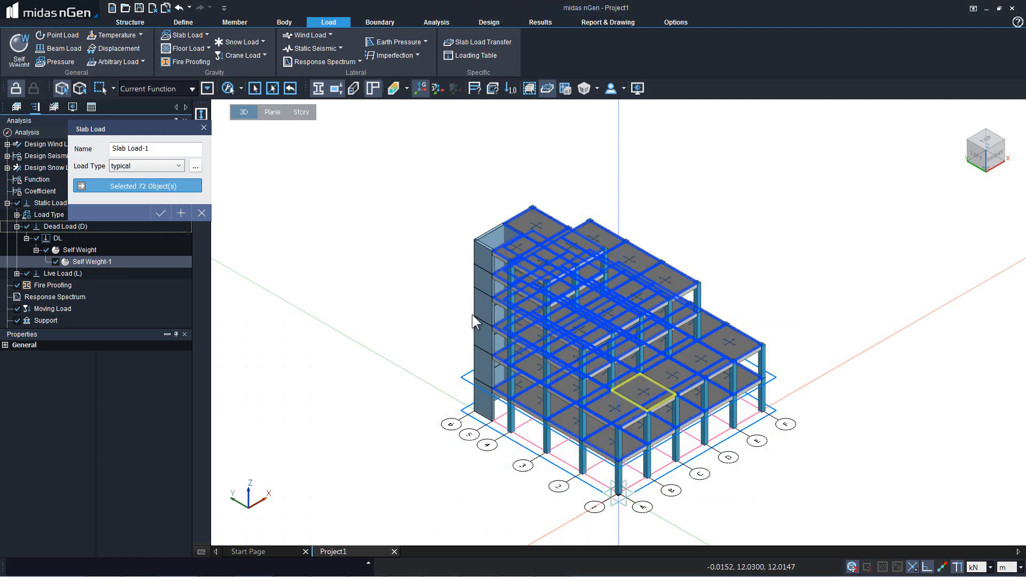
{"action": "left_click", "coordinate": [161, 213]}
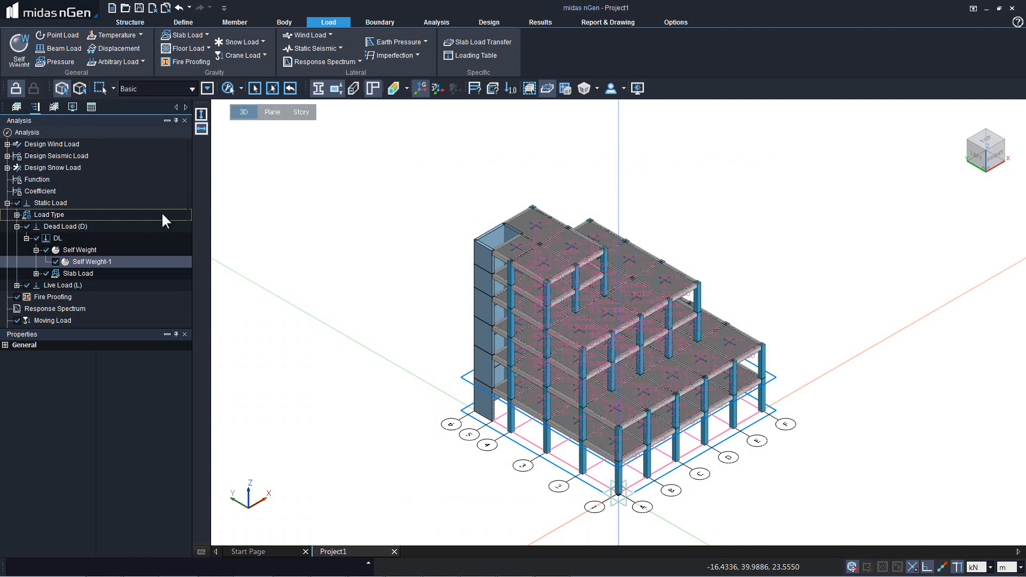
Set the load distribution to One Way for the slabs between grid lines A–B and 4–5
{"action": "right_click", "coordinate": [537, 233]}
{"action": "left_click", "coordinate": [533, 200]}
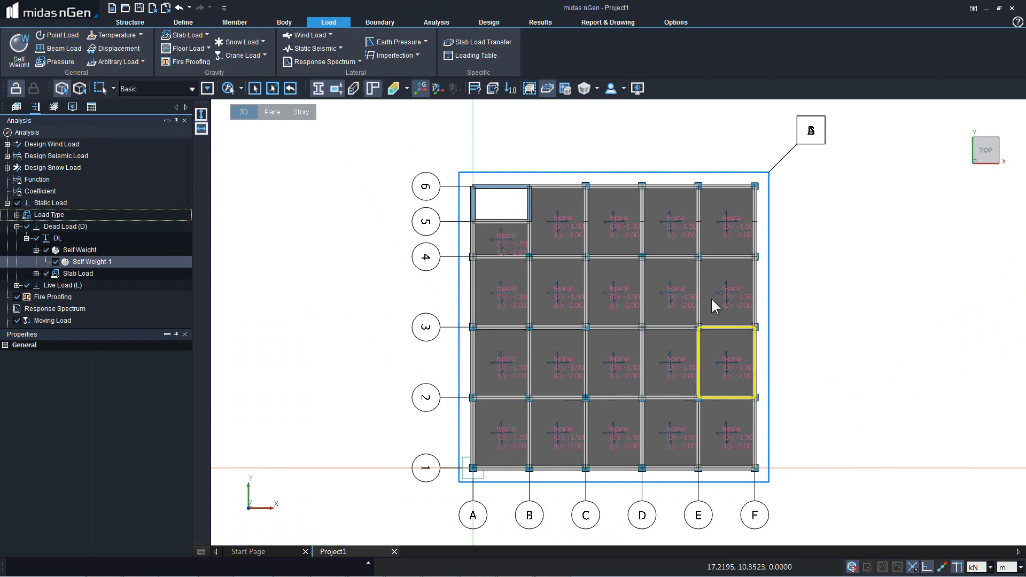
{"action": "left_click", "coordinate": [492, 234]}
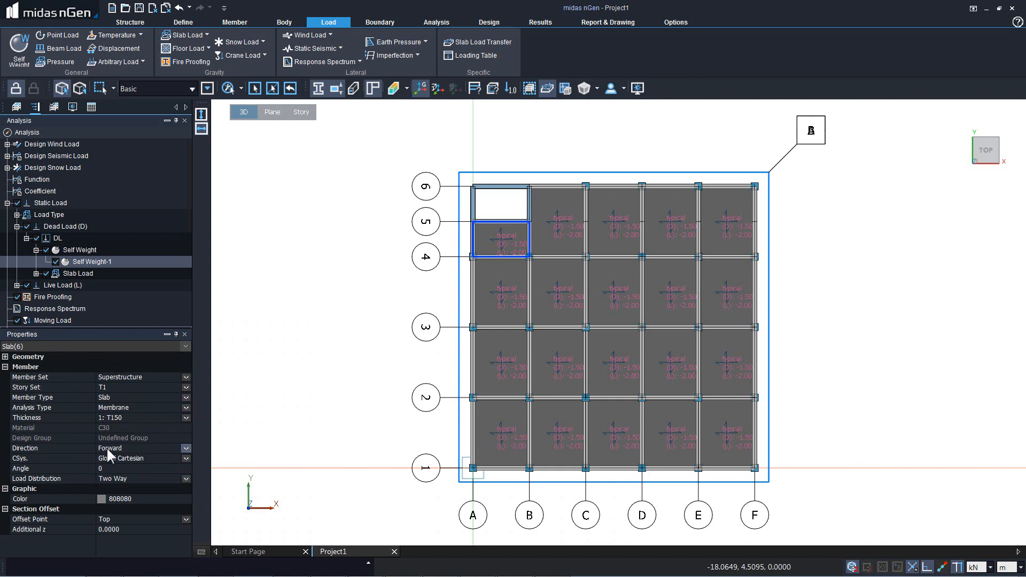
{"action": "left_click", "coordinate": [108, 476]}
{"action": "left_click", "coordinate": [123, 487]}
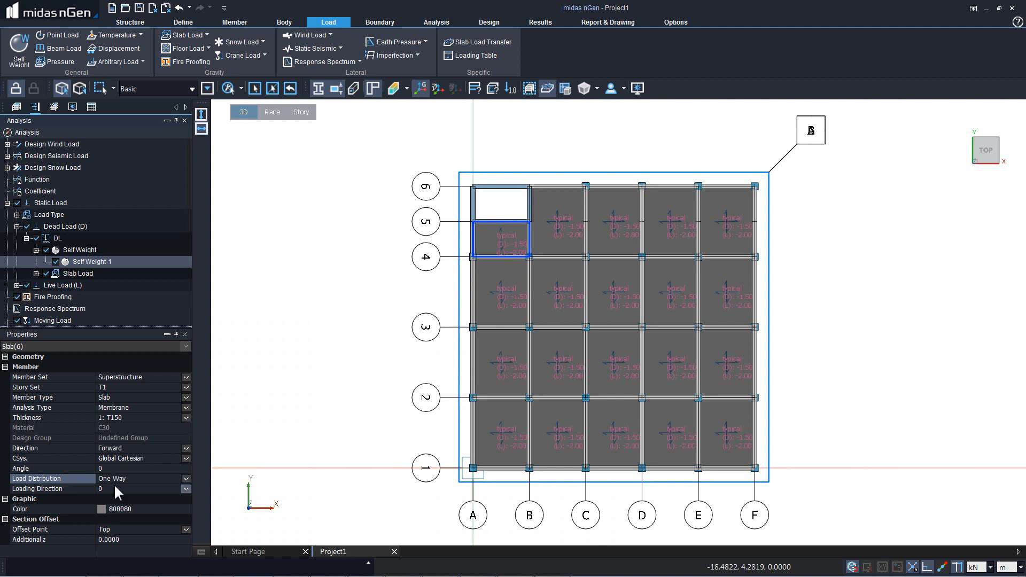
Clear the slab selection, return the building to the isometric view, and hide the dead and live loads
{"action": "key", "text": "Escape"}
{"action": "right_click", "coordinate": [306, 285]}
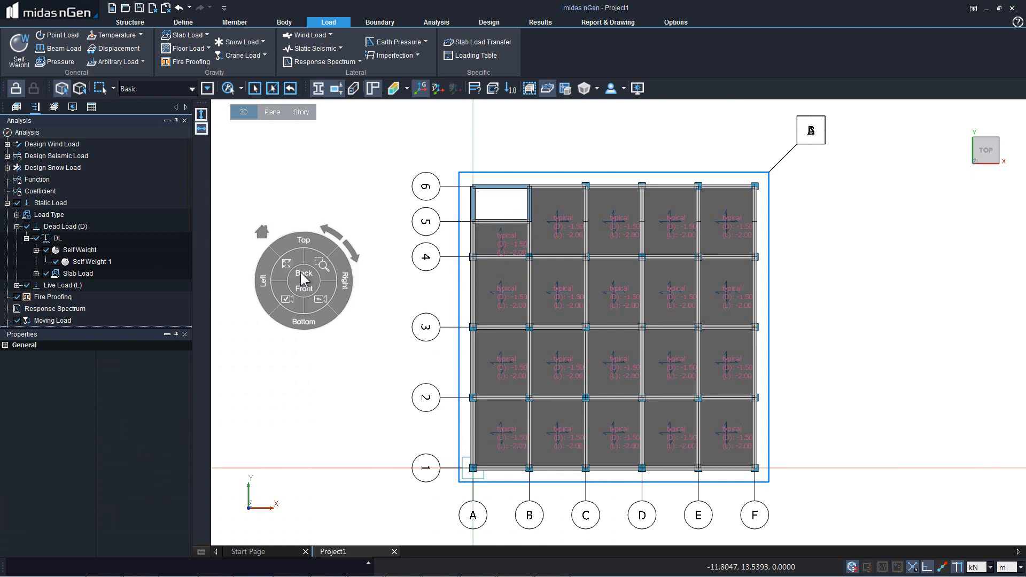
{"action": "left_click", "coordinate": [260, 235]}
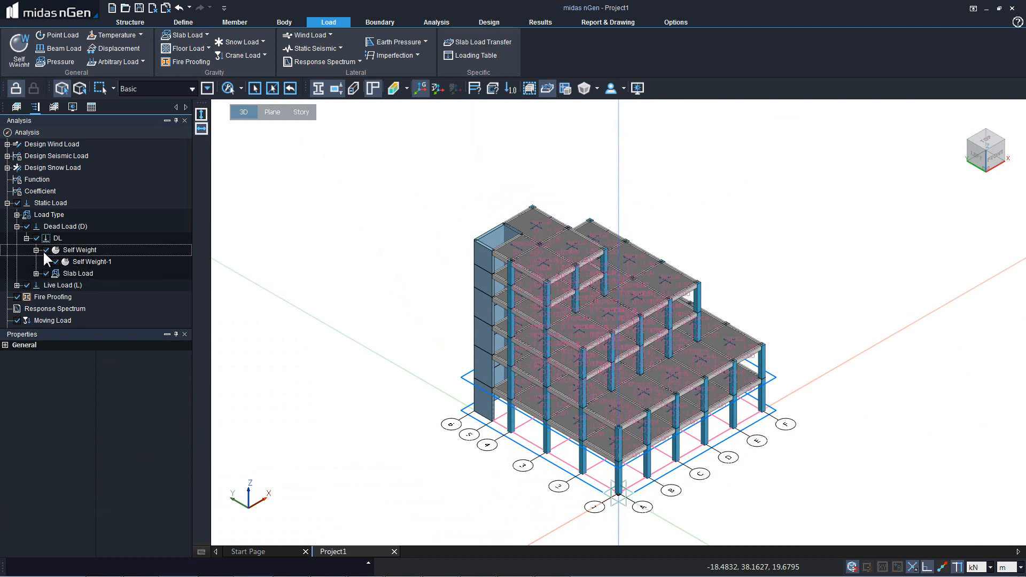
{"action": "left_click", "coordinate": [27, 226]}
{"action": "left_click", "coordinate": [27, 285]}
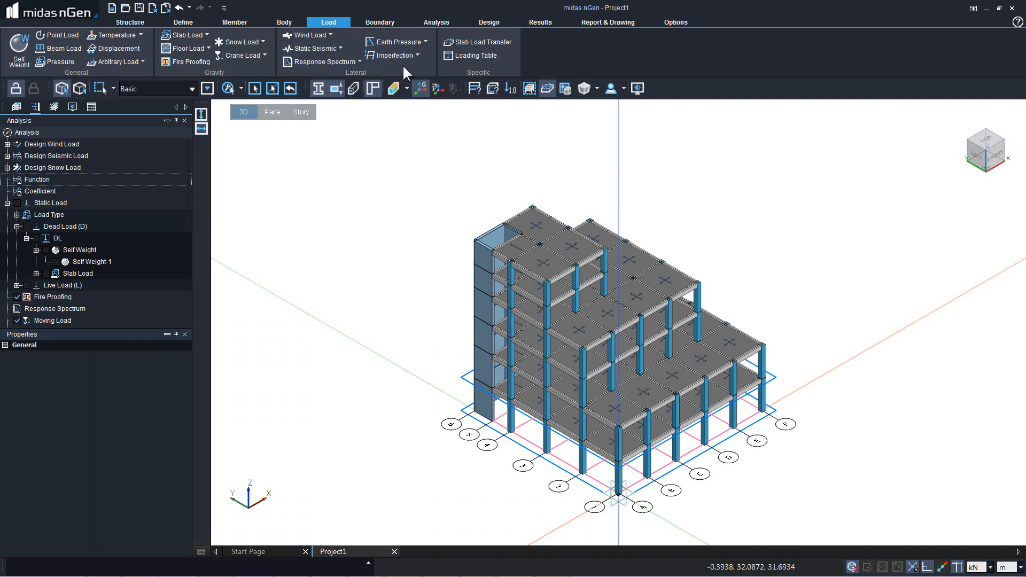
Start assigning a wind load, go through the available structure types, and choose the story-based building type
{"action": "left_click", "coordinate": [330, 34]}
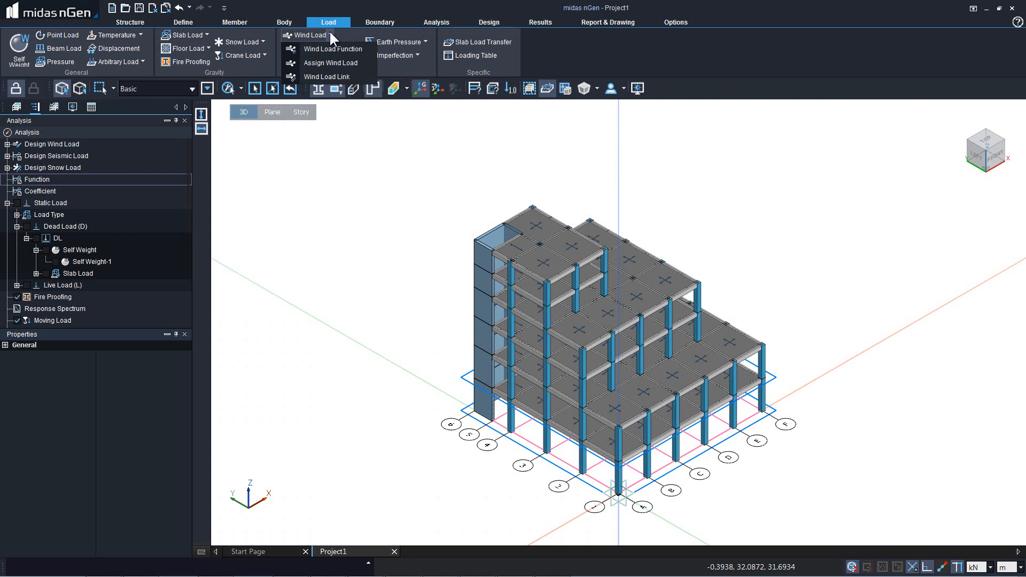
{"action": "left_click", "coordinate": [326, 63]}
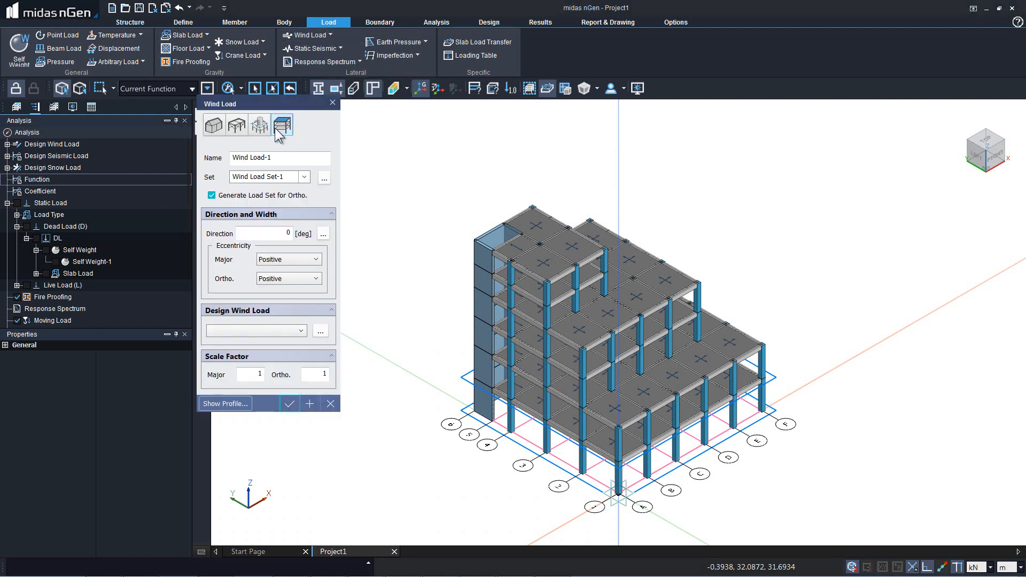
{"action": "left_click", "coordinate": [213, 131]}
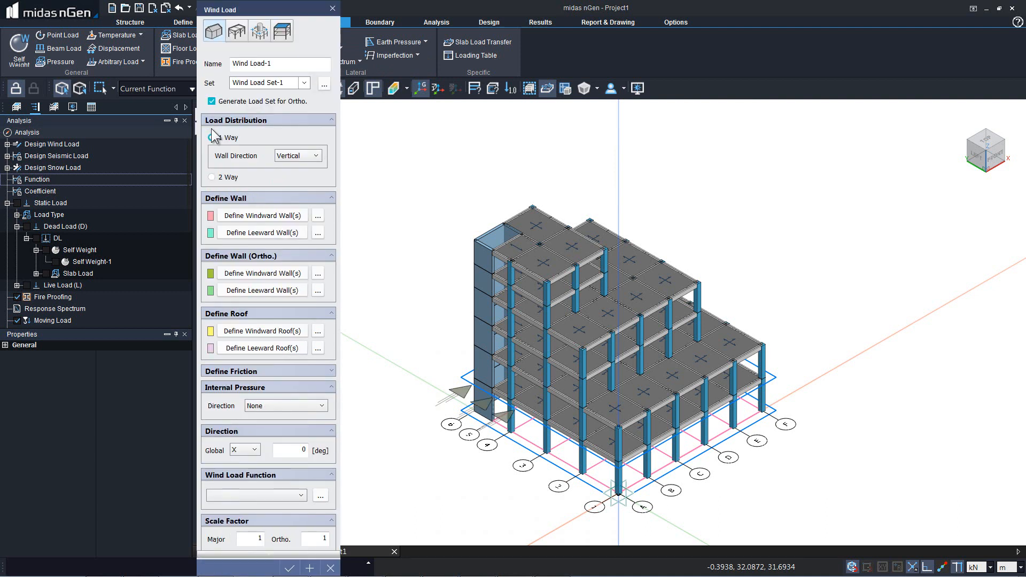
{"action": "left_click", "coordinate": [236, 35]}
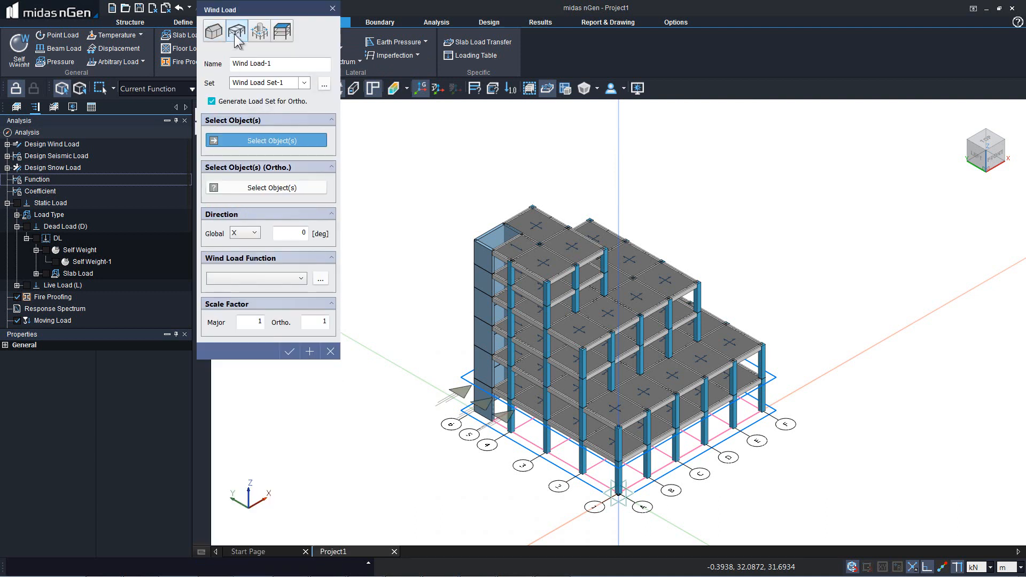
{"action": "left_click", "coordinate": [265, 31]}
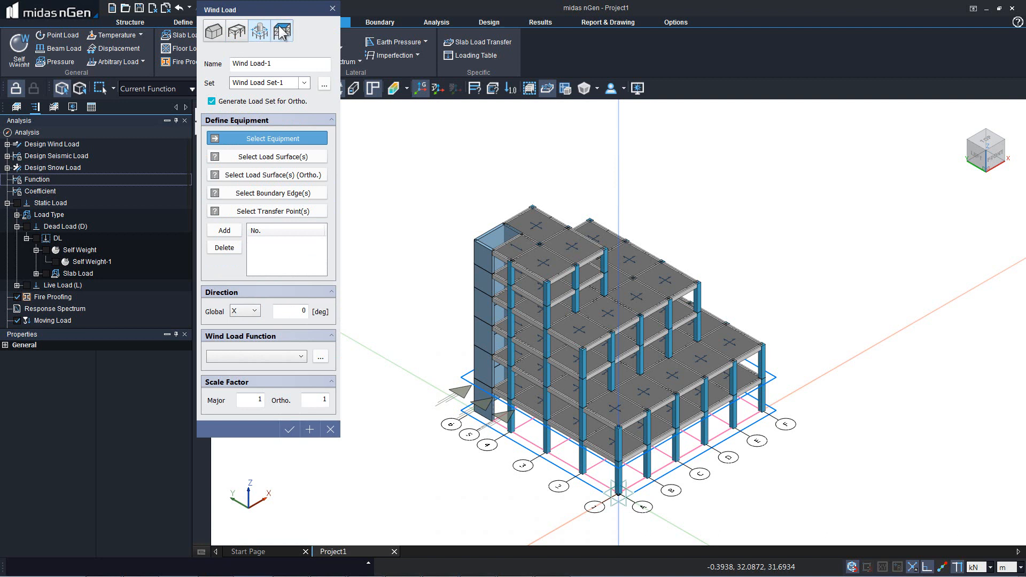
{"action": "left_click", "coordinate": [282, 34]}
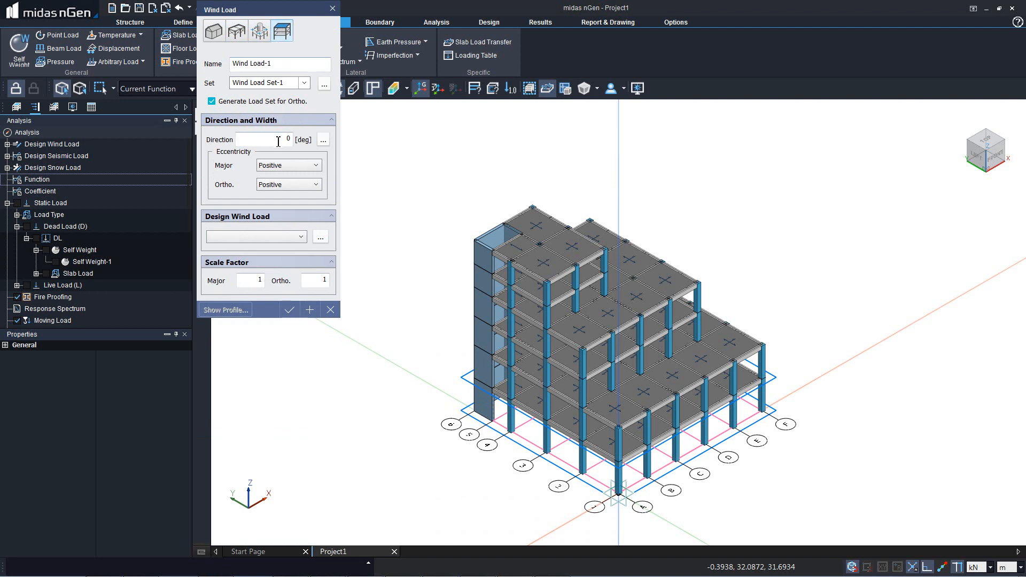
Set the wind eccentricity to None for the major and orthogonal directions, and check the wind exposure width data
{"action": "left_click", "coordinate": [270, 170]}
{"action": "left_click", "coordinate": [270, 177]}
{"action": "left_click", "coordinate": [276, 185]}
{"action": "left_click", "coordinate": [275, 197]}
{"action": "left_click", "coordinate": [281, 165]}
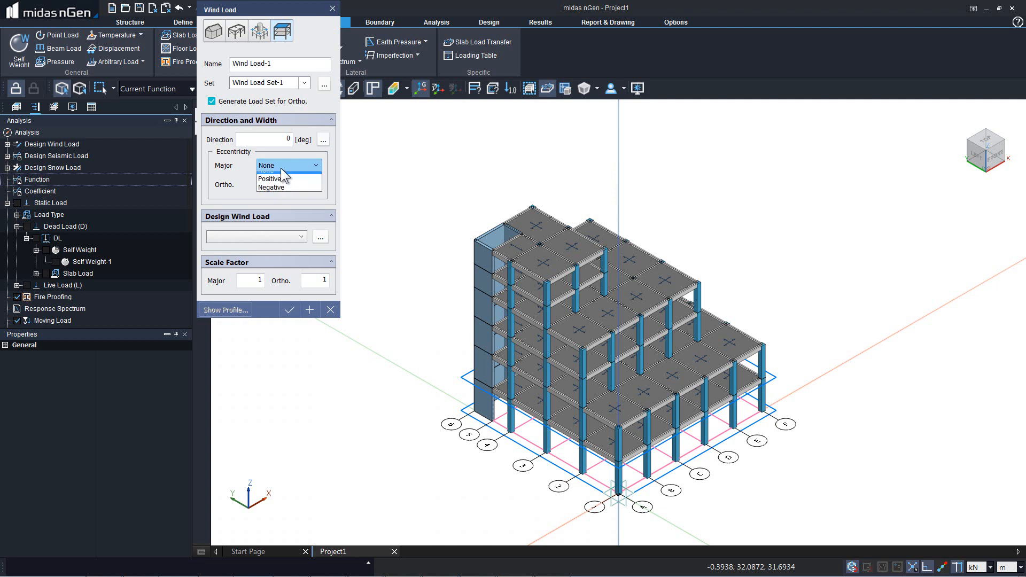
{"action": "left_click", "coordinate": [281, 168]}
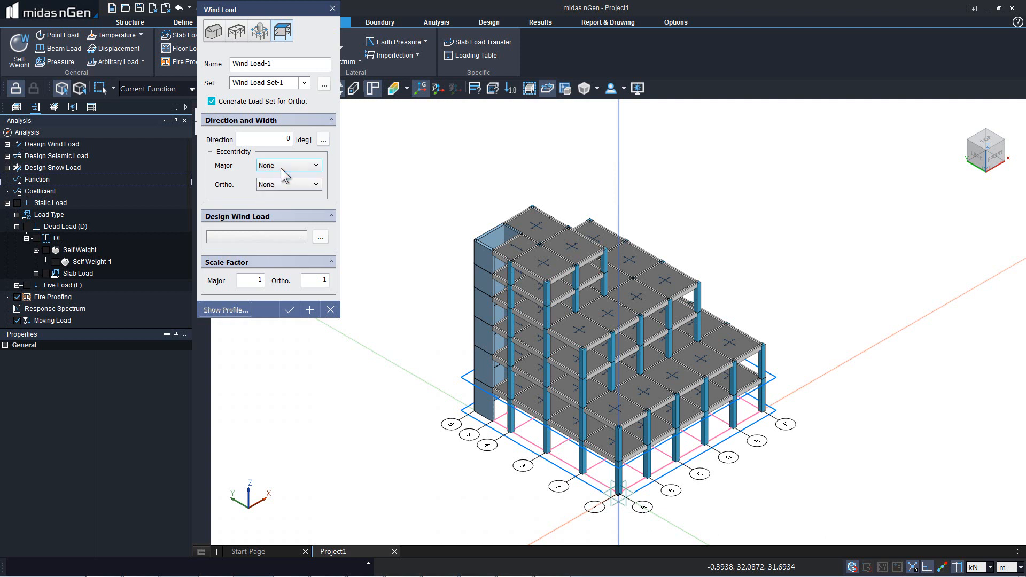
{"action": "left_click", "coordinate": [323, 140]}
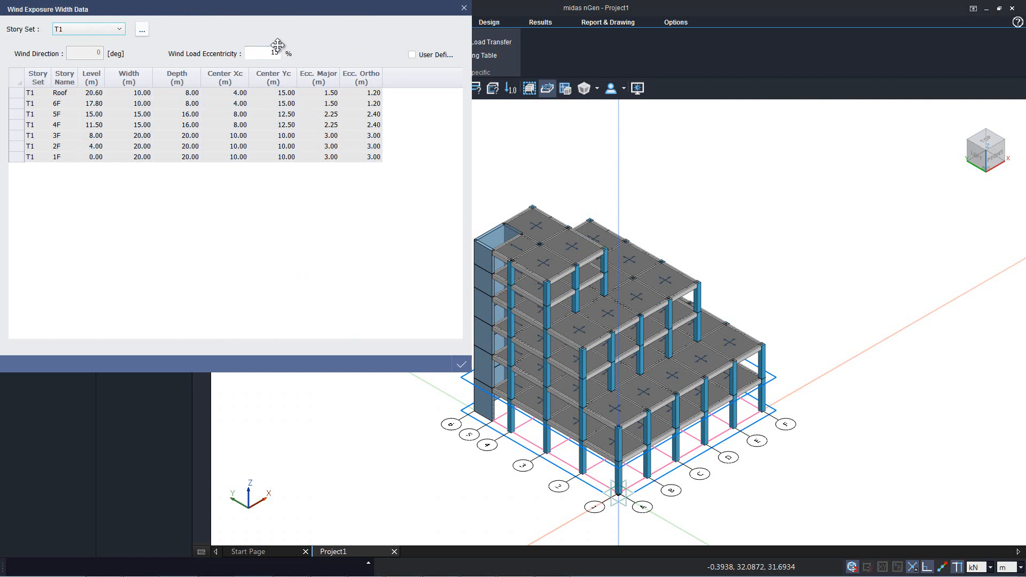
{"action": "left_click", "coordinate": [463, 8]}
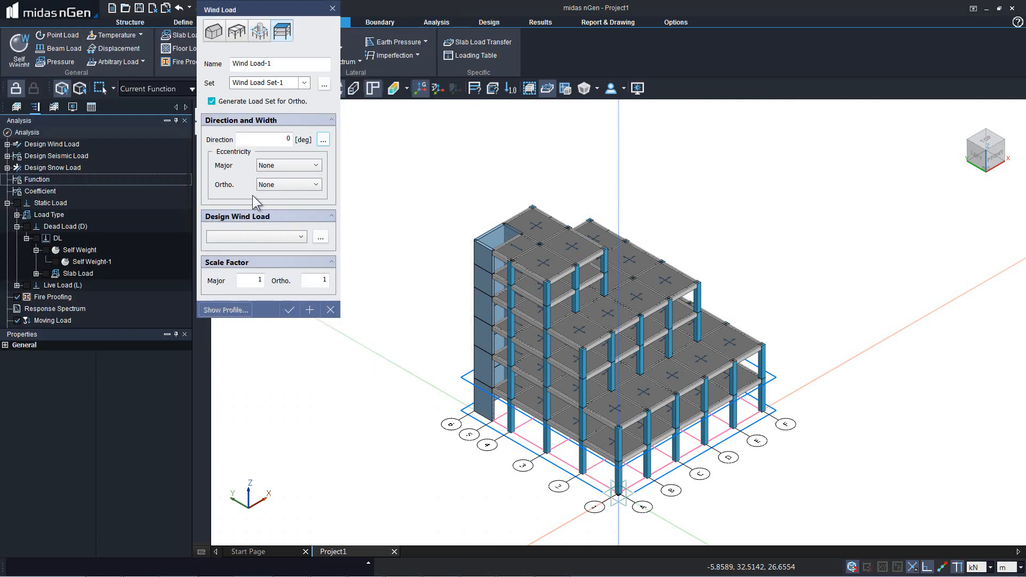
Add a design wind load function for the building based on the BS 6399 code
{"action": "left_click", "coordinate": [320, 237]}
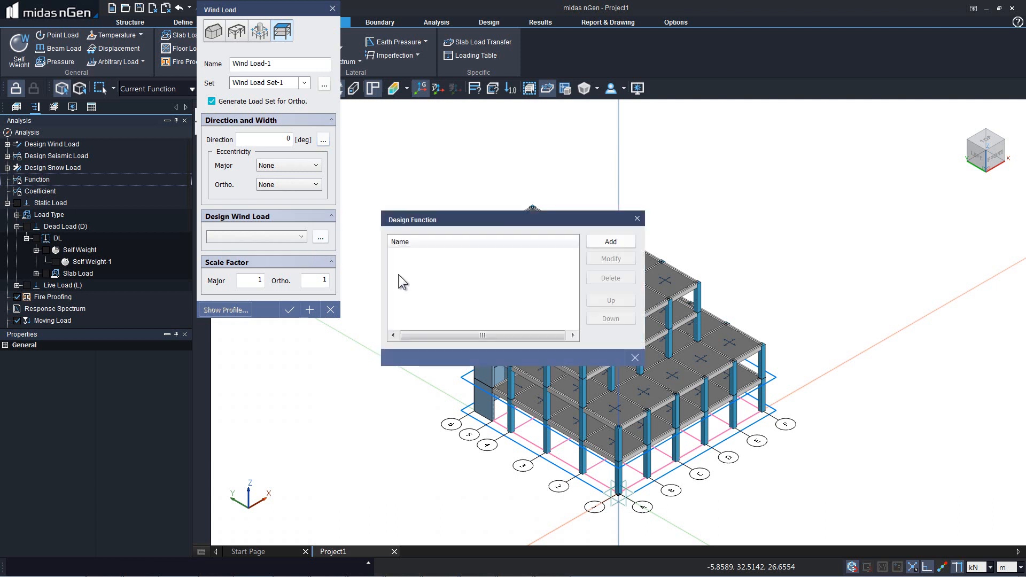
{"action": "left_click", "coordinate": [623, 240]}
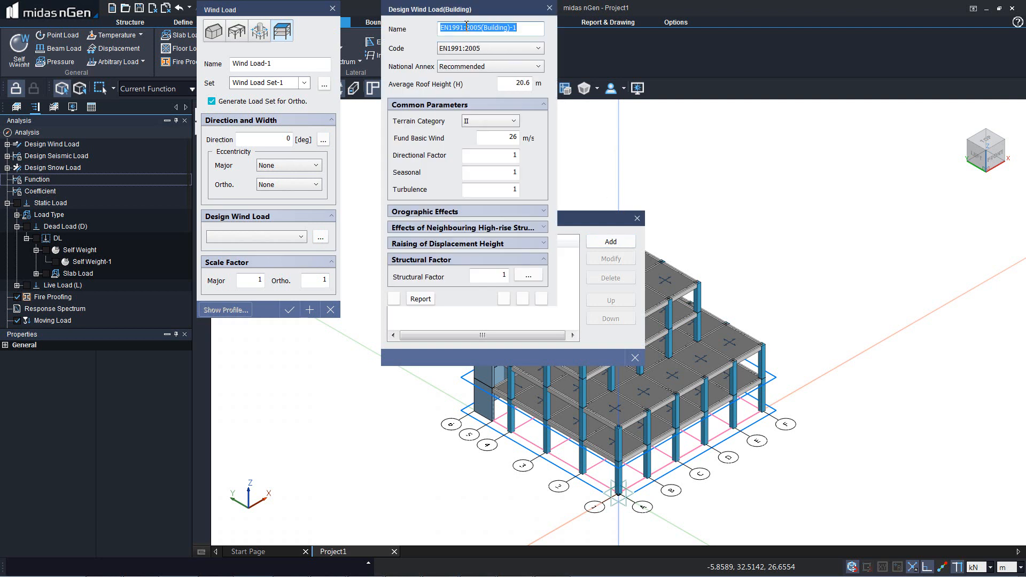
{"action": "left_click", "coordinate": [457, 49]}
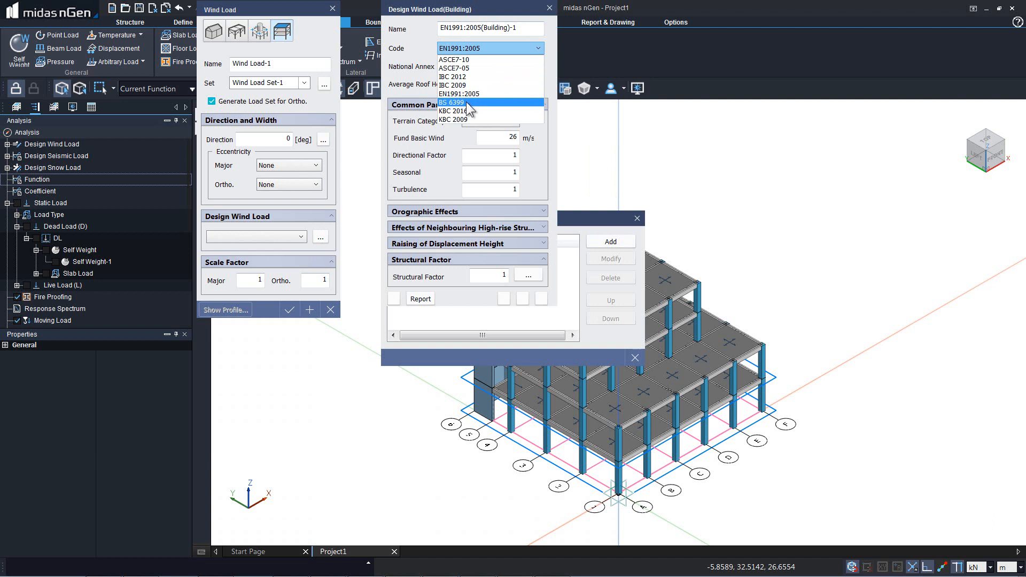
{"action": "left_click", "coordinate": [469, 105]}
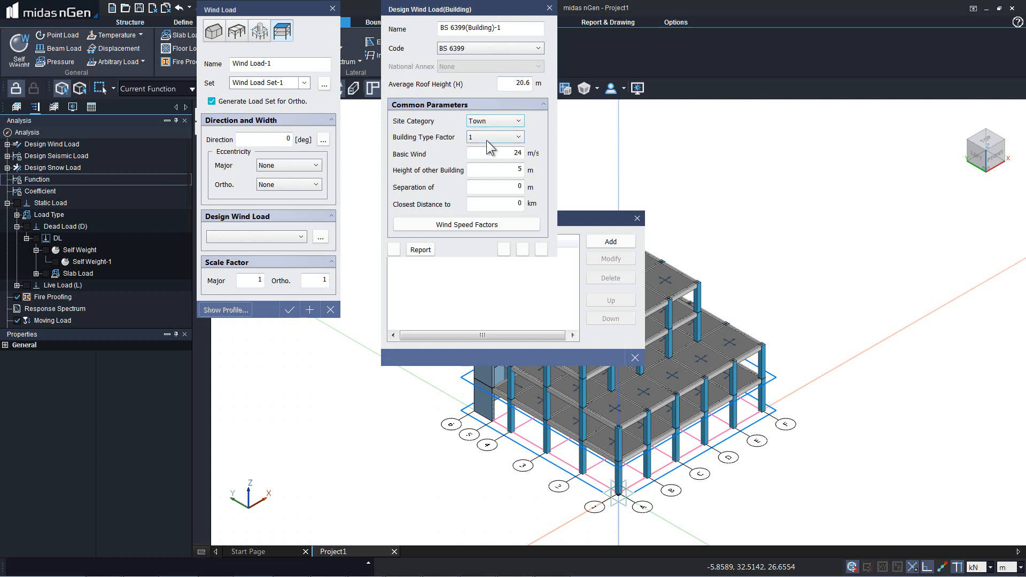
Set the height of other buildings to 30 m and the separation to 10 m, and save the BS 6399 function
{"action": "left_click_drag", "start_coordinate": [483, 175], "coordinate": [532, 168]}
{"action": "type", "text": "30"}
{"action": "left_click_drag", "start_coordinate": [509, 188], "coordinate": [525, 188]}
{"action": "type", "text": "10"}
{"action": "left_click_drag", "start_coordinate": [514, 207], "coordinate": [524, 207]}
{"action": "left_click", "coordinate": [509, 248]}
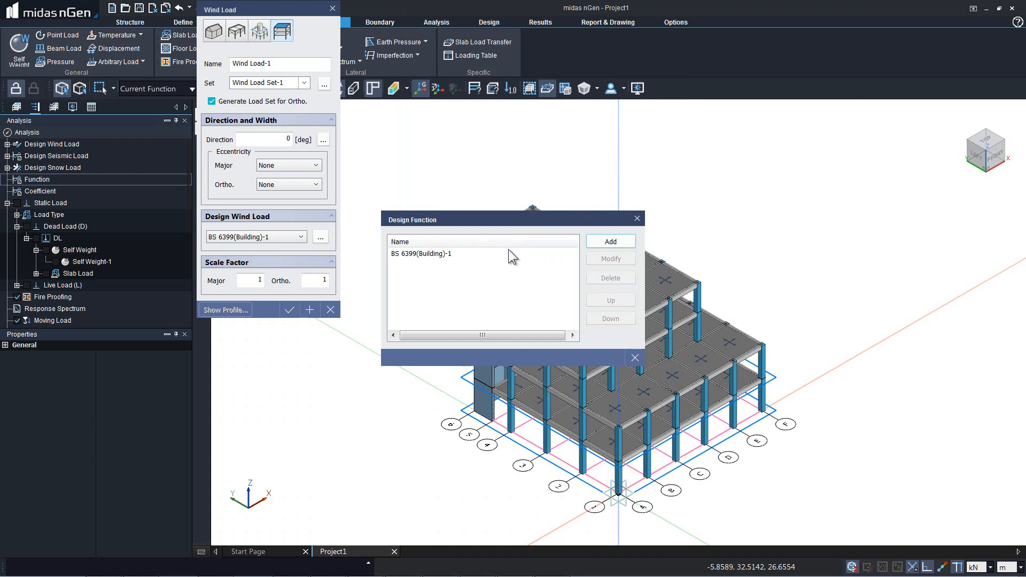
{"action": "left_click", "coordinate": [635, 357]}
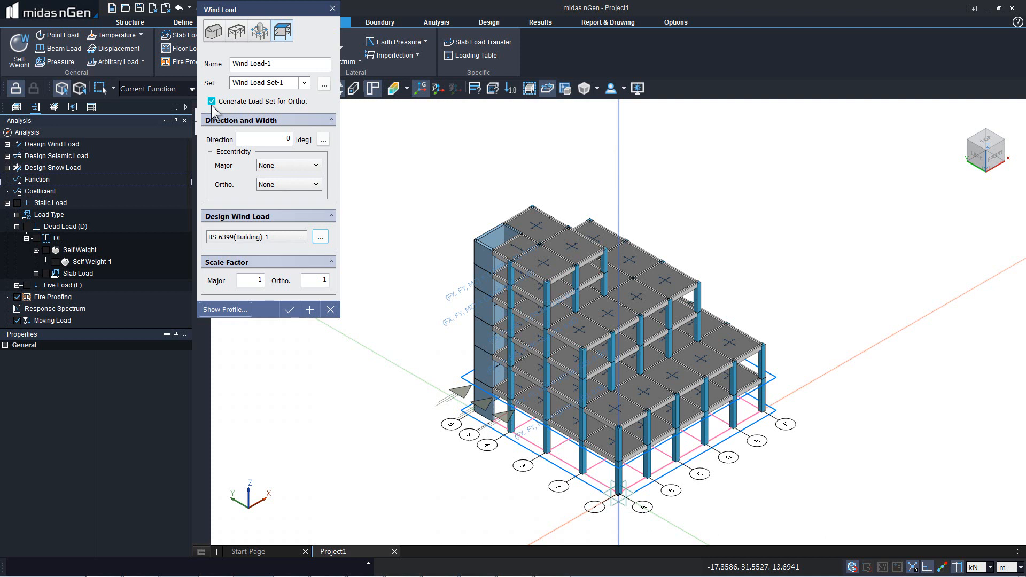
Examine the wind load profile's story load data and its story force, story shear and overturning moment charts
{"action": "left_click", "coordinate": [227, 309]}
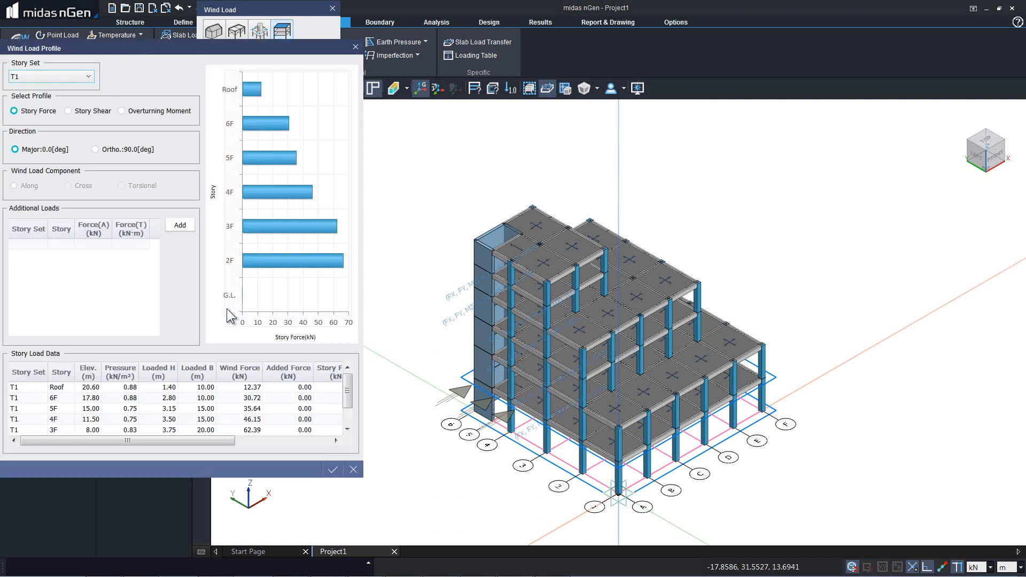
{"action": "mouse_move", "coordinate": [348, 383]}
{"action": "left_mouse_down"}
{"action": "mouse_move", "coordinate": [347, 397]}
{"action": "mouse_move", "coordinate": [348, 380]}
{"action": "left_mouse_up"}
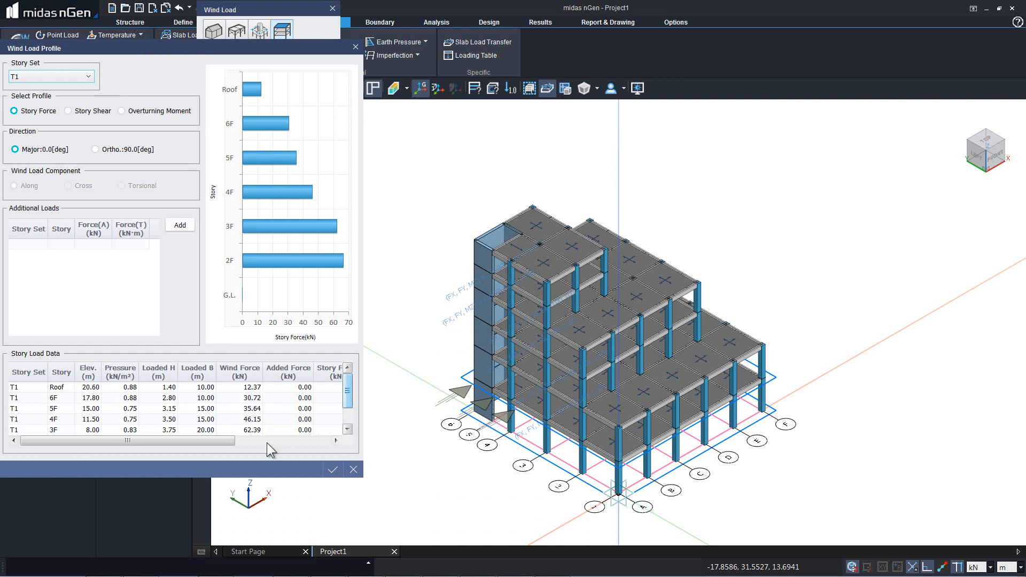
{"action": "left_click_drag", "start_coordinate": [229, 441], "coordinate": [275, 441]}
{"action": "left_click_drag", "start_coordinate": [318, 440], "coordinate": [222, 451]}
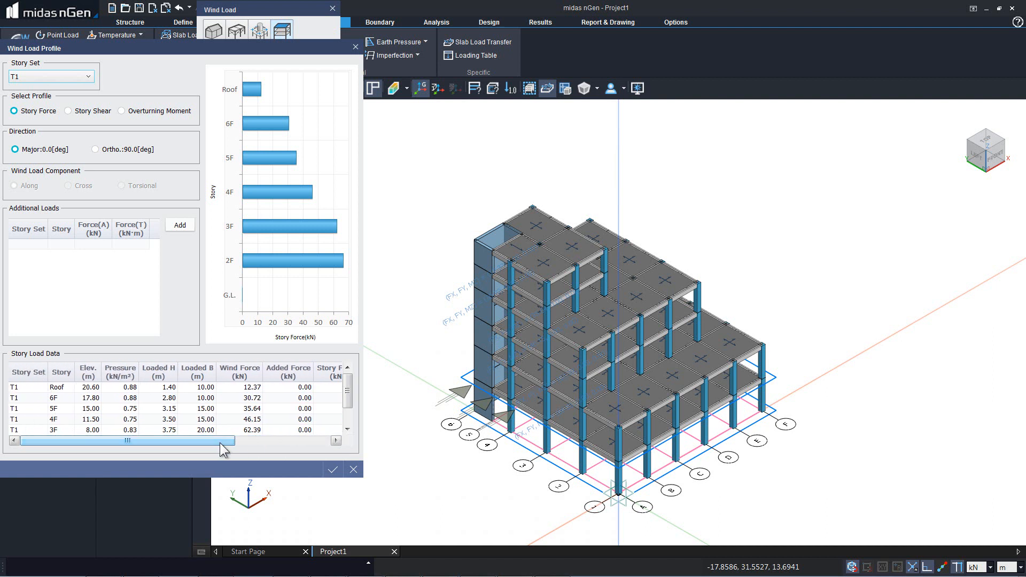
{"action": "right_click", "coordinate": [232, 397]}
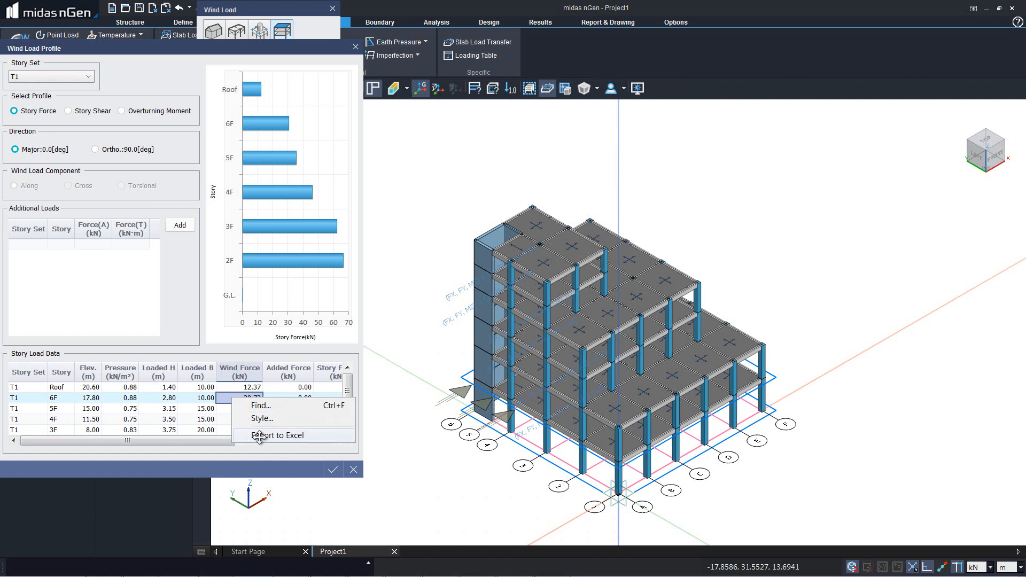
{"action": "left_click", "coordinate": [249, 354]}
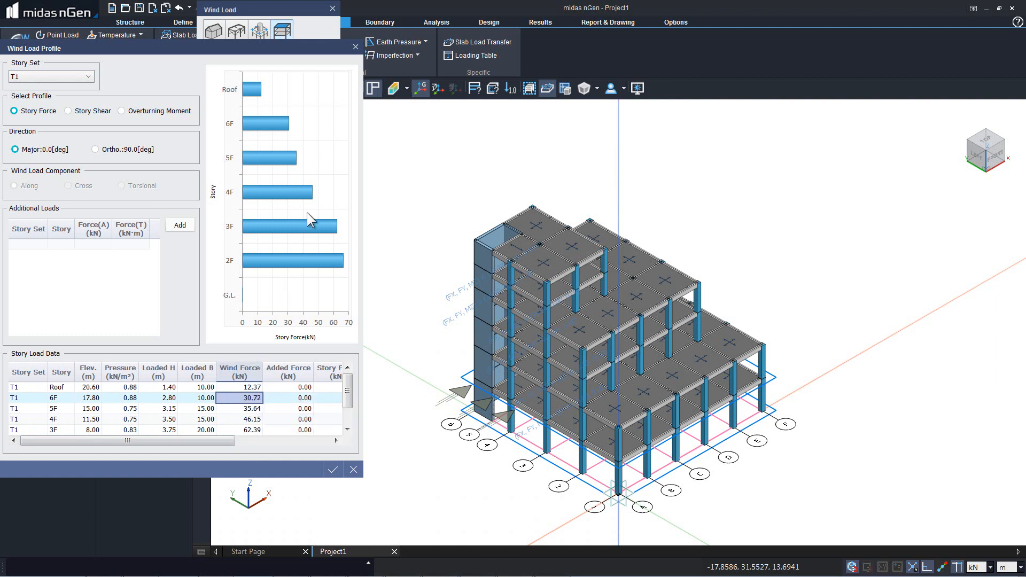
{"action": "left_click", "coordinate": [95, 112]}
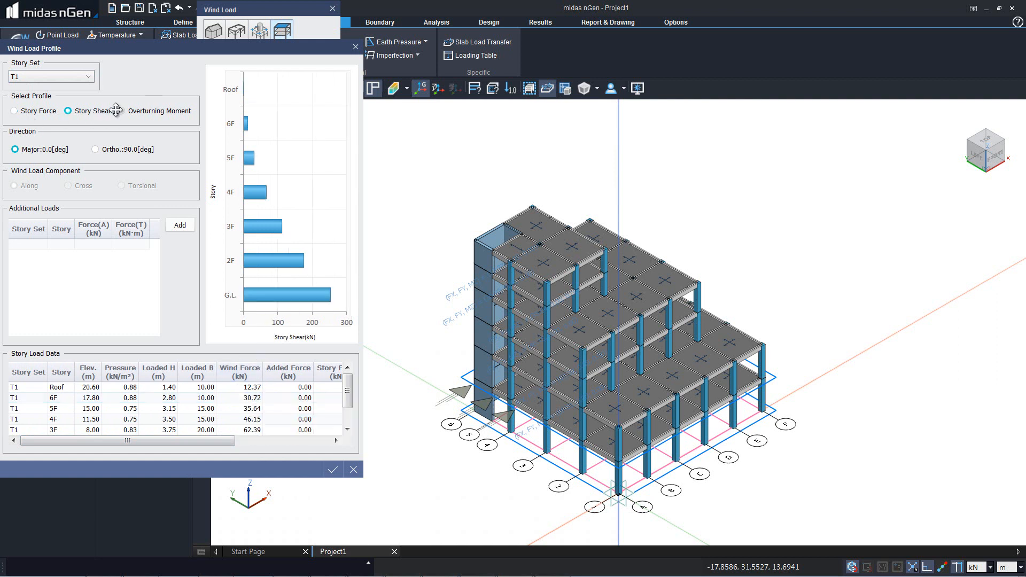
{"action": "left_click", "coordinate": [129, 111]}
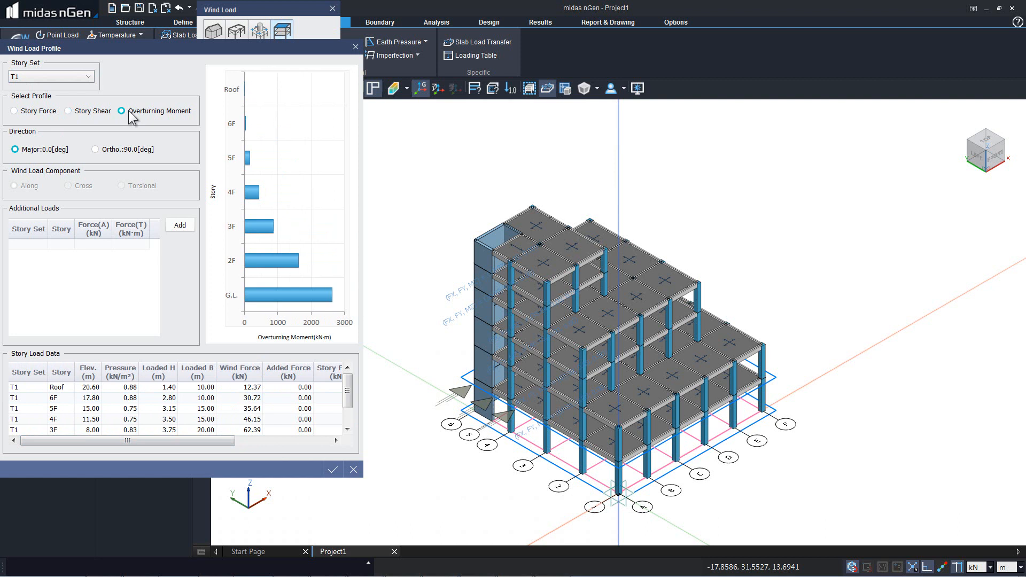
{"action": "left_click", "coordinate": [18, 111]}
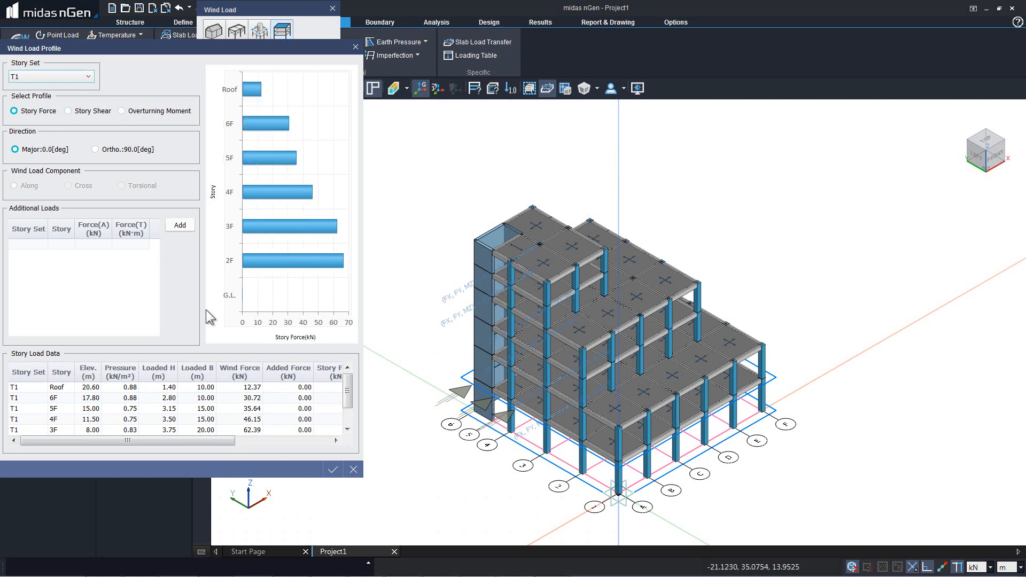
Try adding a zero-force additional load at story 1F of story set T1, and leave the wind load profile without saving
{"action": "left_click", "coordinate": [178, 226]}
{"action": "left_click_drag", "start_coordinate": [140, 196], "coordinate": [325, 180]}
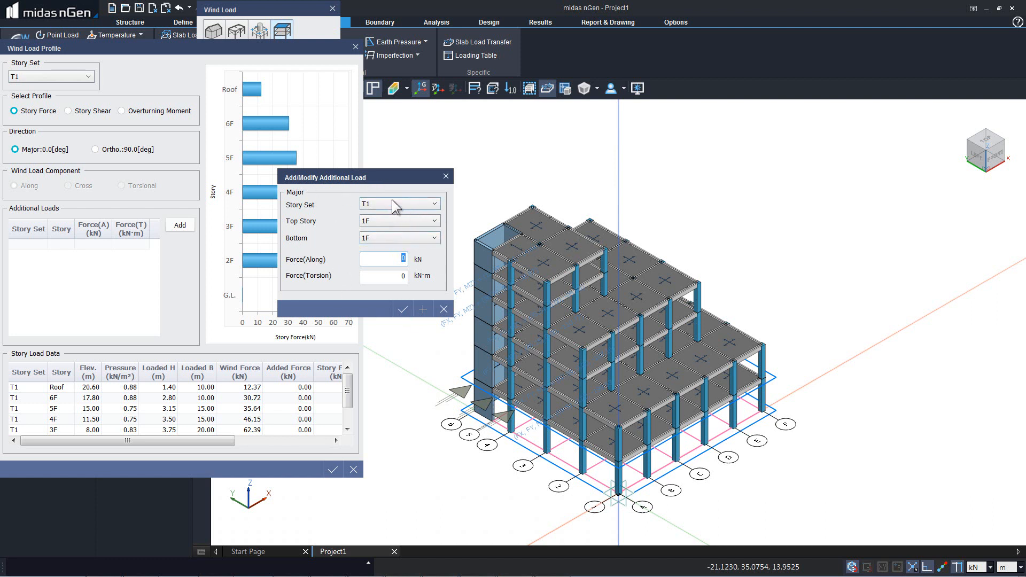
{"action": "left_click", "coordinate": [403, 310]}
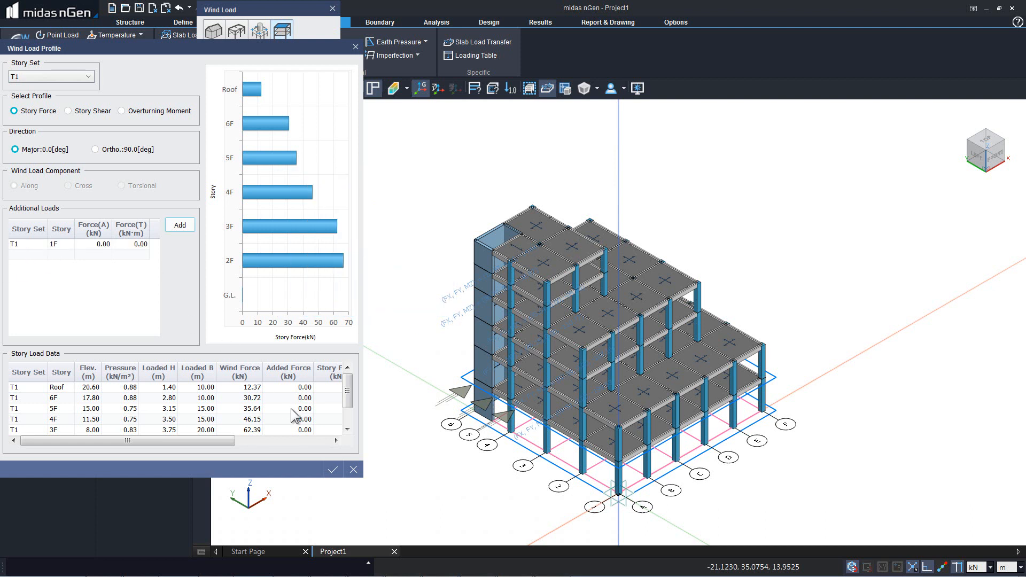
{"action": "left_click", "coordinate": [354, 469]}
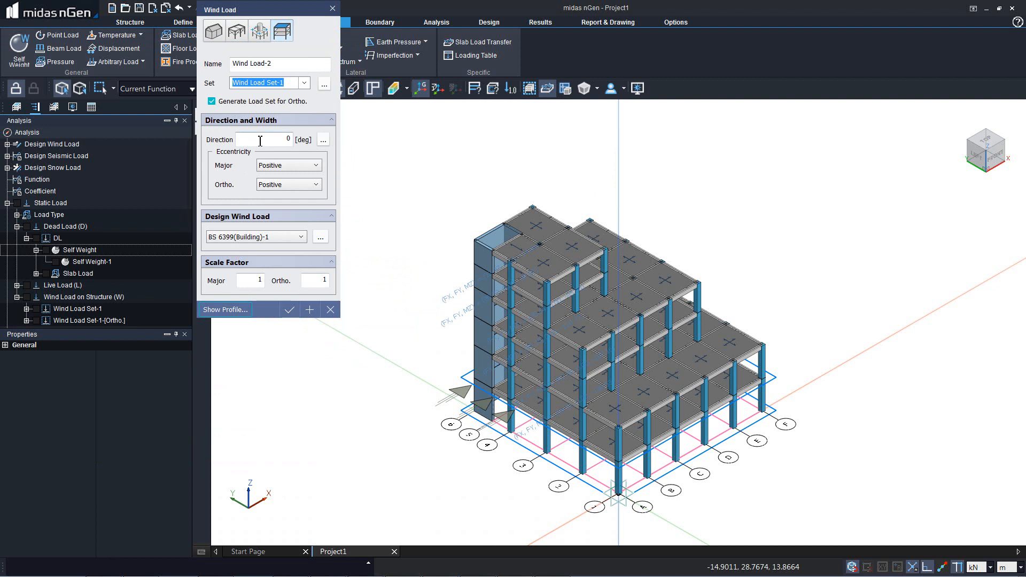
Create Wind Load-1 in Wind Load Set-1 from BS 6399(Building)-1, with scale factors of 1 and an orthogonal load set generated
{"action": "double_click", "coordinate": [259, 280]}
{"action": "key", "text": "Tab"}
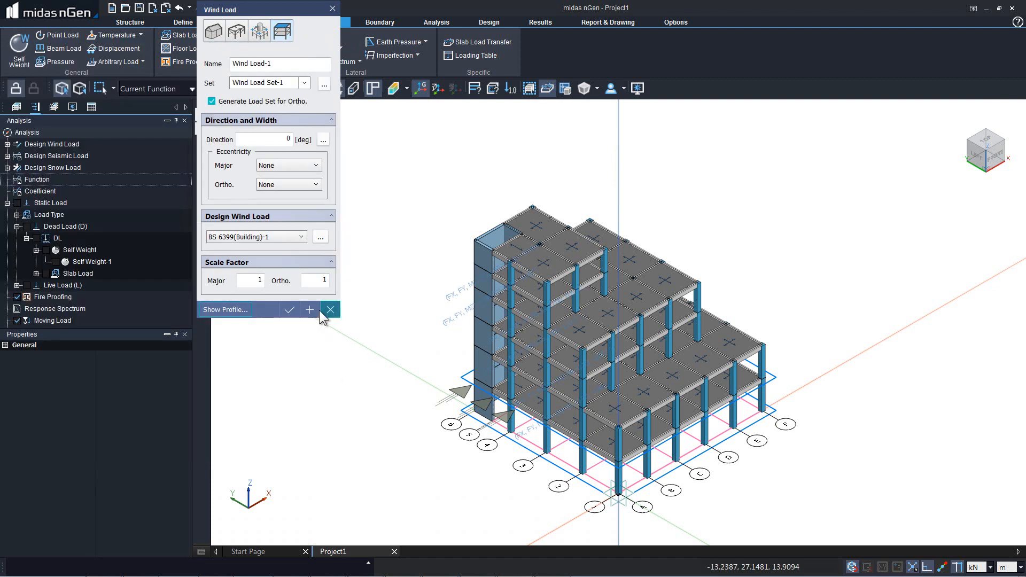
{"action": "left_click", "coordinate": [287, 310]}
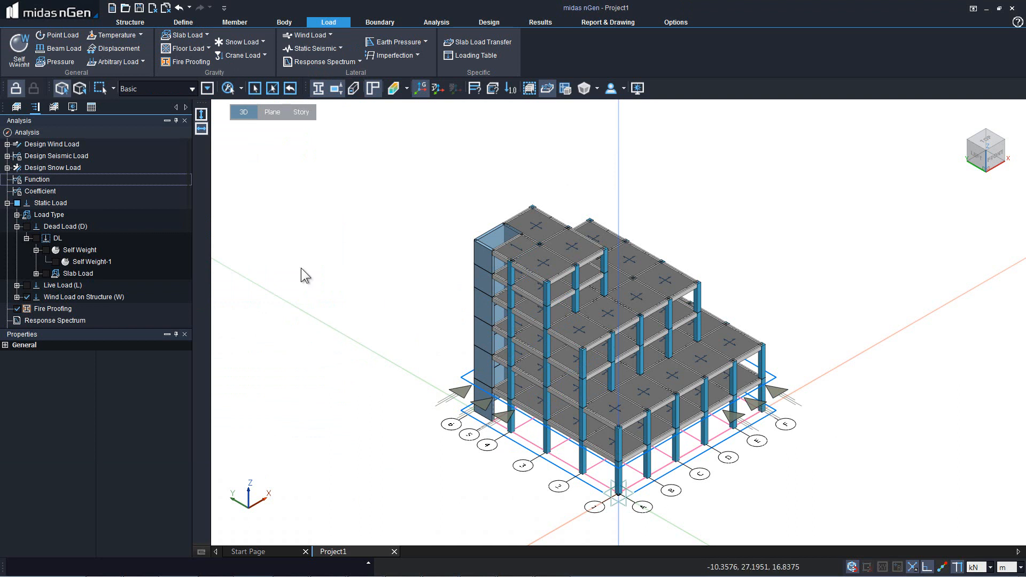
Examine the major and orthogonal load sets stored under Wind Load on Structure (W) in the analysis tree
{"action": "left_click", "coordinate": [18, 299]}
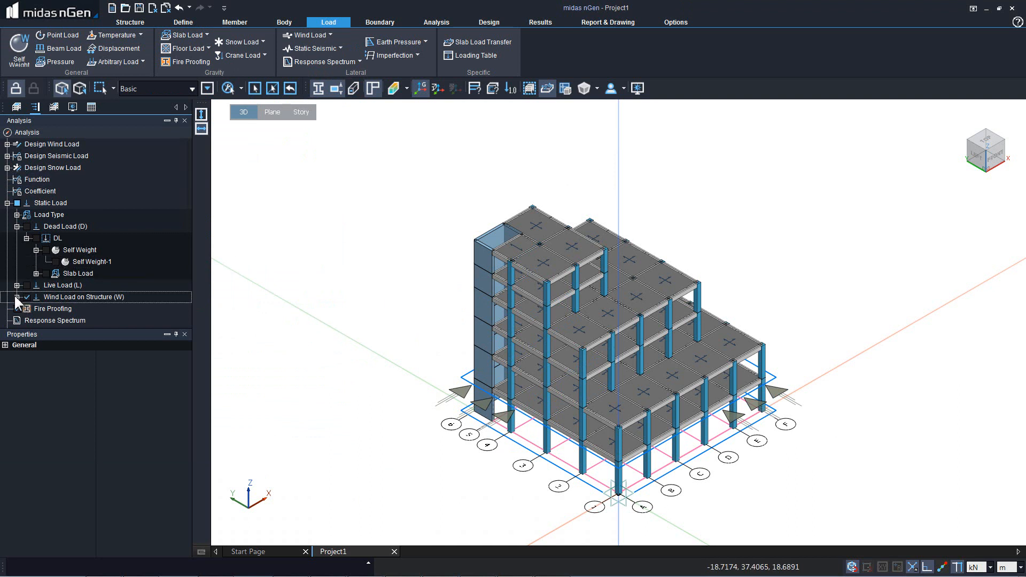
{"action": "left_click", "coordinate": [16, 297]}
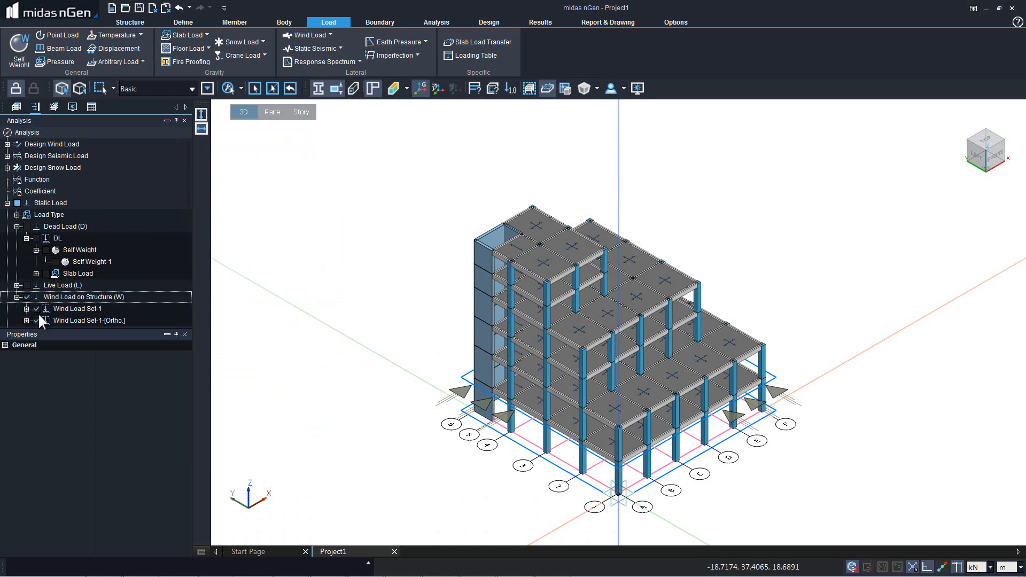
{"action": "left_click", "coordinate": [79, 320]}
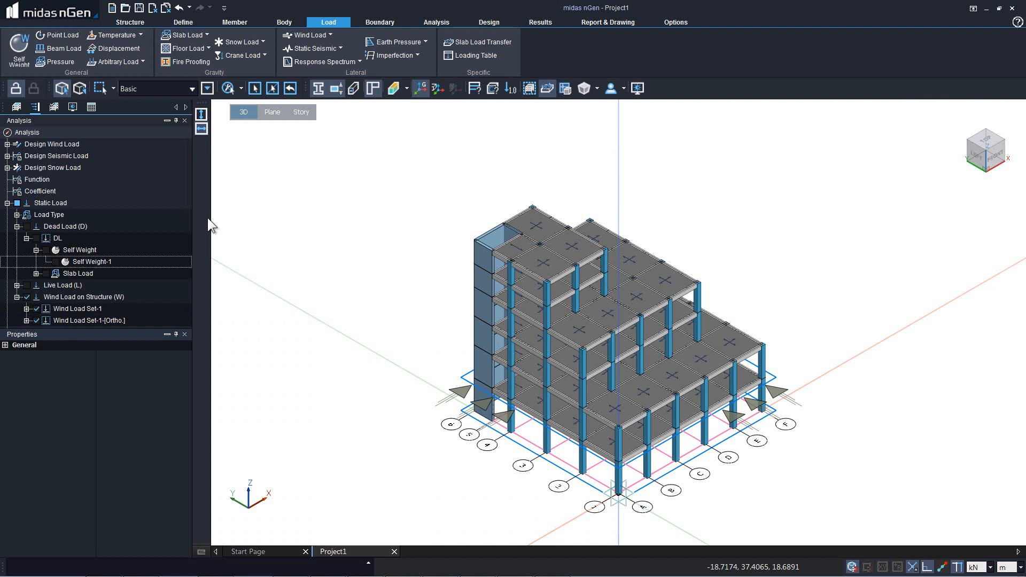
Set up a static seismic load that generates an orthogonal load set, with major and orthogonal eccentricity set to None
{"action": "left_click", "coordinate": [323, 49]}
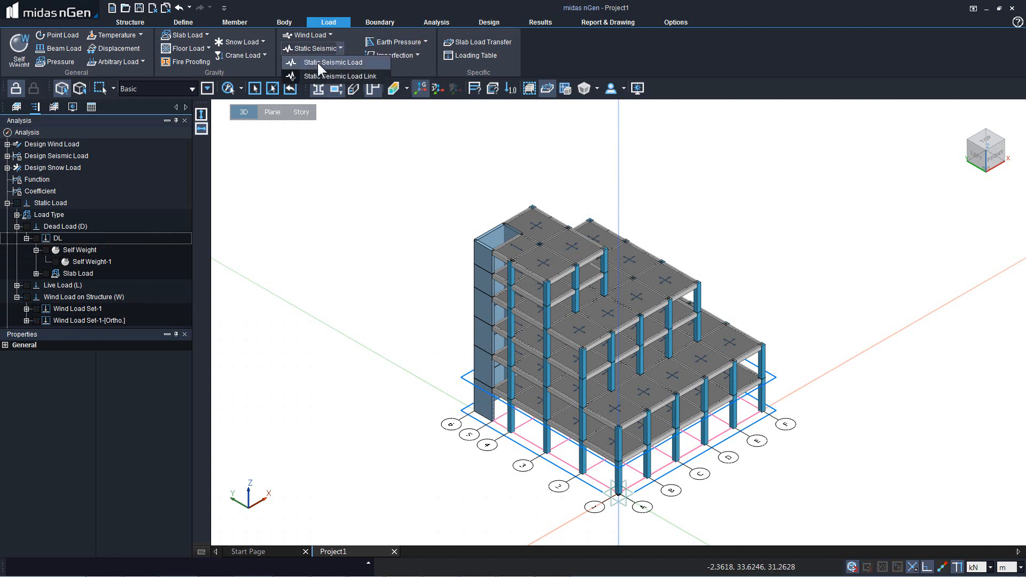
{"action": "left_click", "coordinate": [318, 63]}
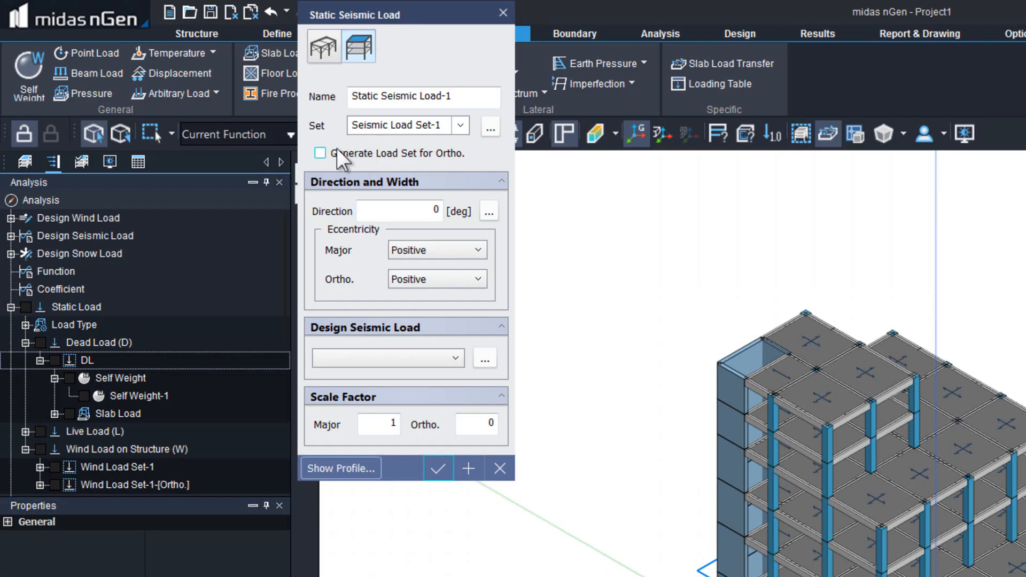
{"action": "left_click", "coordinate": [334, 156]}
{"action": "left_click", "coordinate": [431, 250]}
{"action": "left_click", "coordinate": [431, 267]}
{"action": "left_click", "coordinate": [430, 279]}
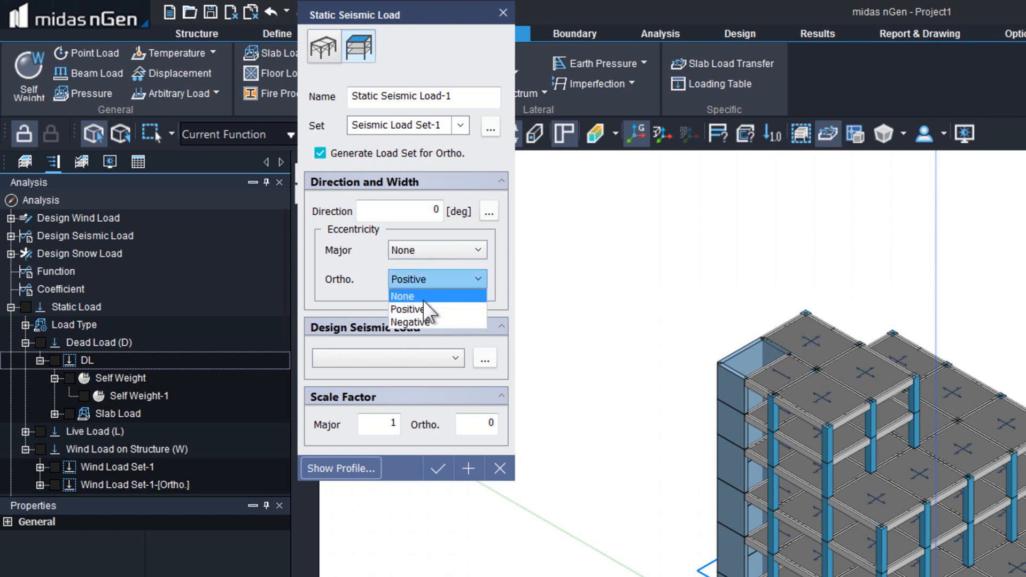
{"action": "left_click", "coordinate": [422, 298]}
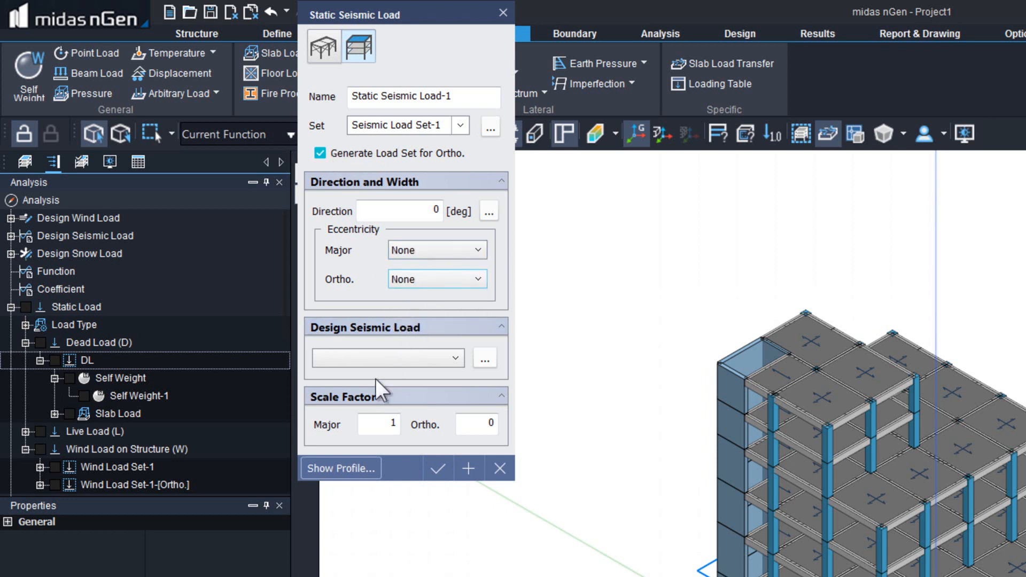
Add an EN1998:2004 design seismic load and calculate its approximate periods with T = 0.085H^(3/4) for the major and orthogonal directions
{"action": "left_click", "coordinate": [486, 353]}
{"action": "left_click", "coordinate": [944, 361]}
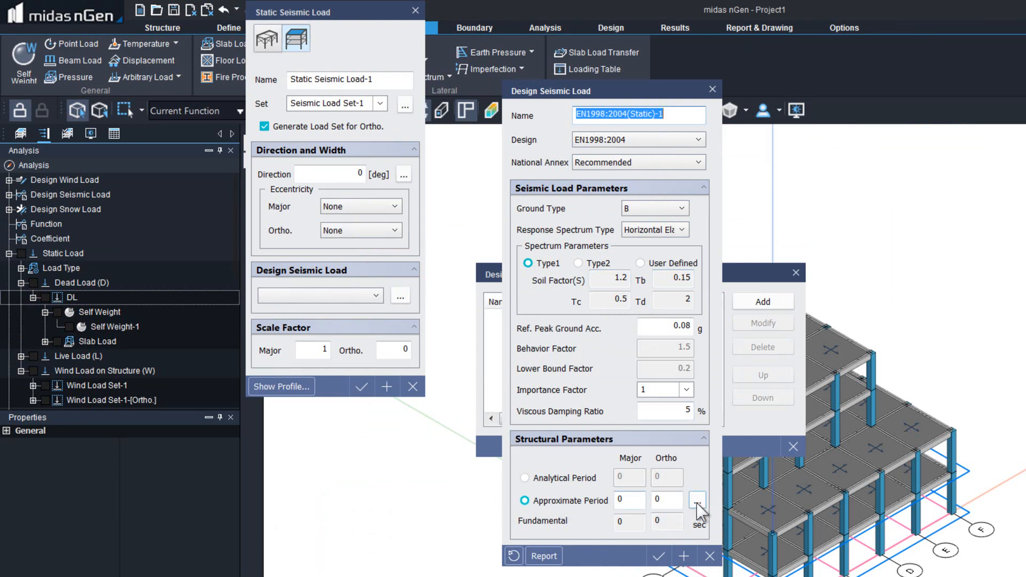
{"action": "left_click", "coordinate": [638, 499]}
{"action": "left_click", "coordinate": [670, 505]}
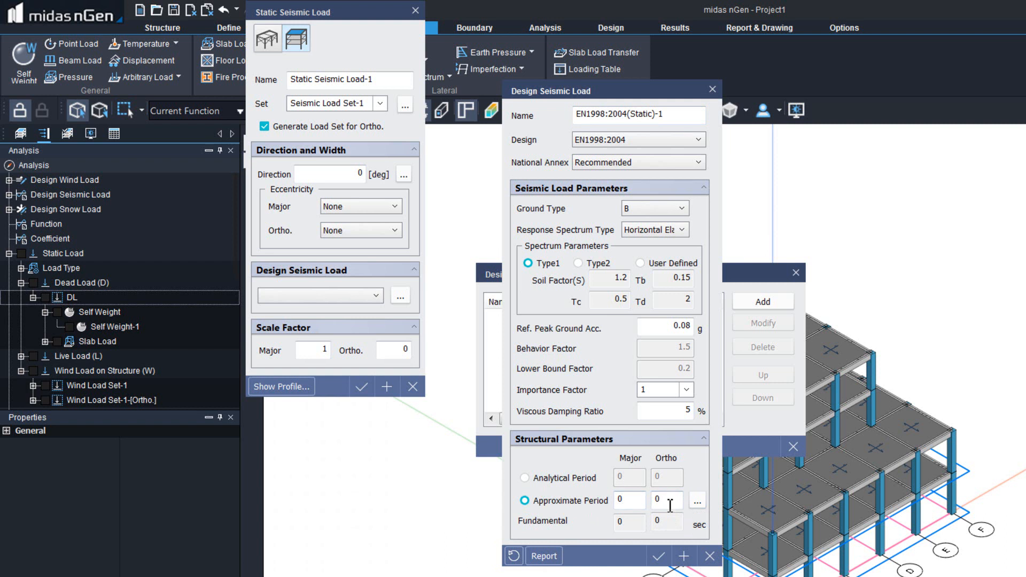
{"action": "left_click", "coordinate": [695, 503]}
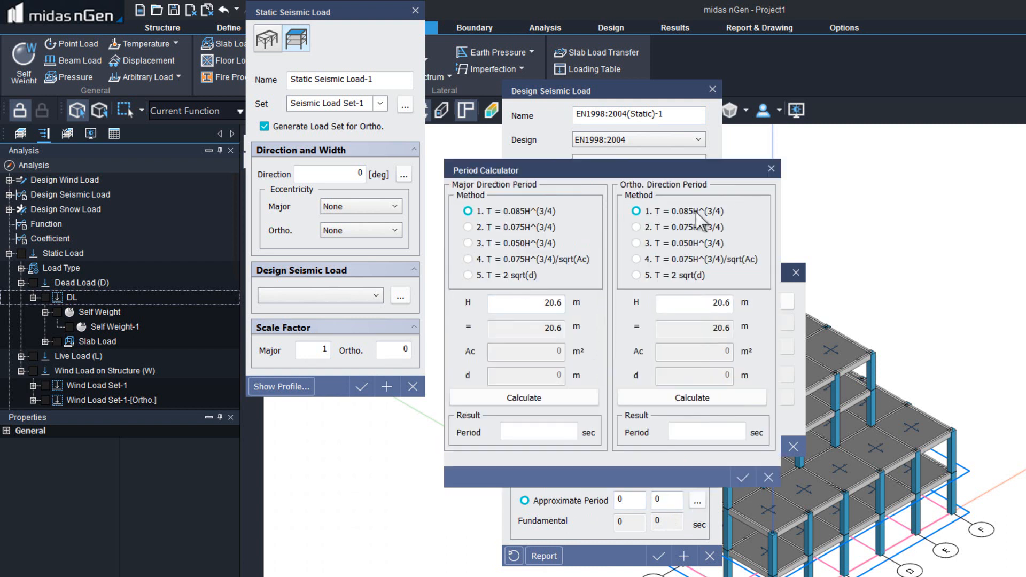
{"action": "left_click", "coordinate": [582, 399]}
{"action": "left_click", "coordinate": [650, 396]}
{"action": "left_click", "coordinate": [737, 479]}
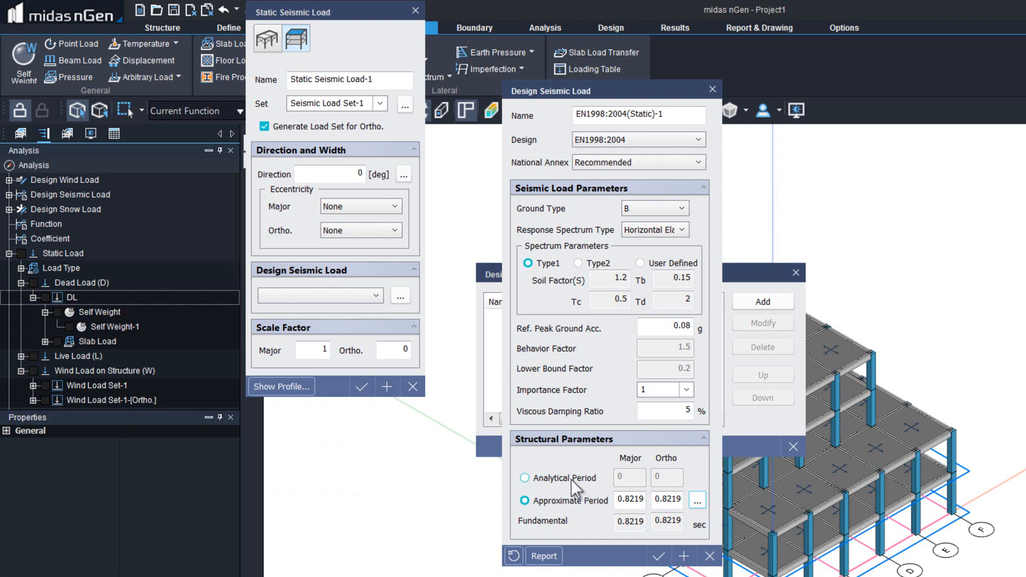
Save design seismic load EN1998:2004(Static)-1 and use it to create Static Seismic Load-1 in Seismic Load Set-1, editing the orthogonal scale factor
{"action": "left_click", "coordinate": [658, 556]}
{"action": "left_click", "coordinate": [783, 455]}
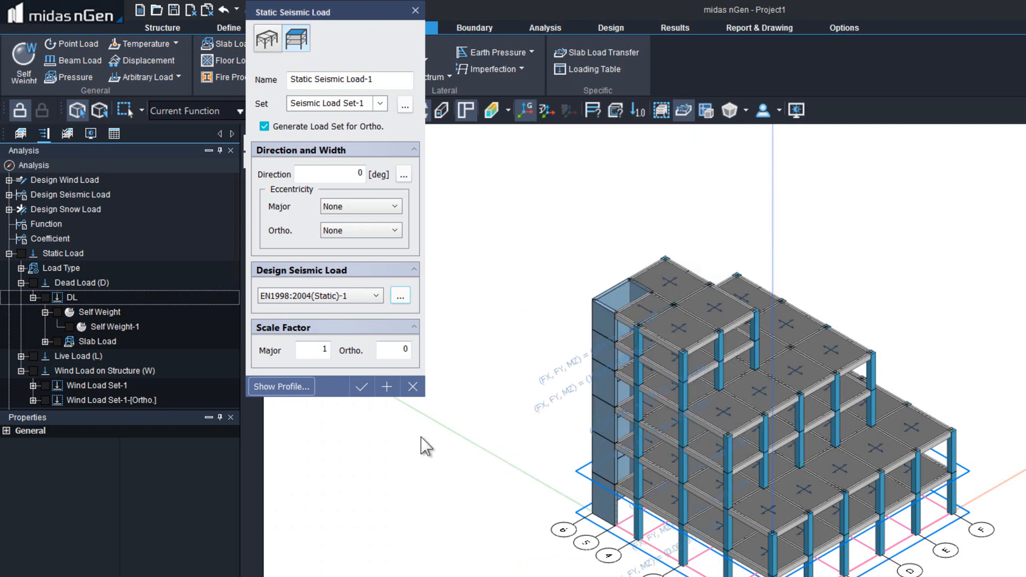
{"action": "double_click", "coordinate": [405, 349]}
{"action": "left_click", "coordinate": [353, 388]}
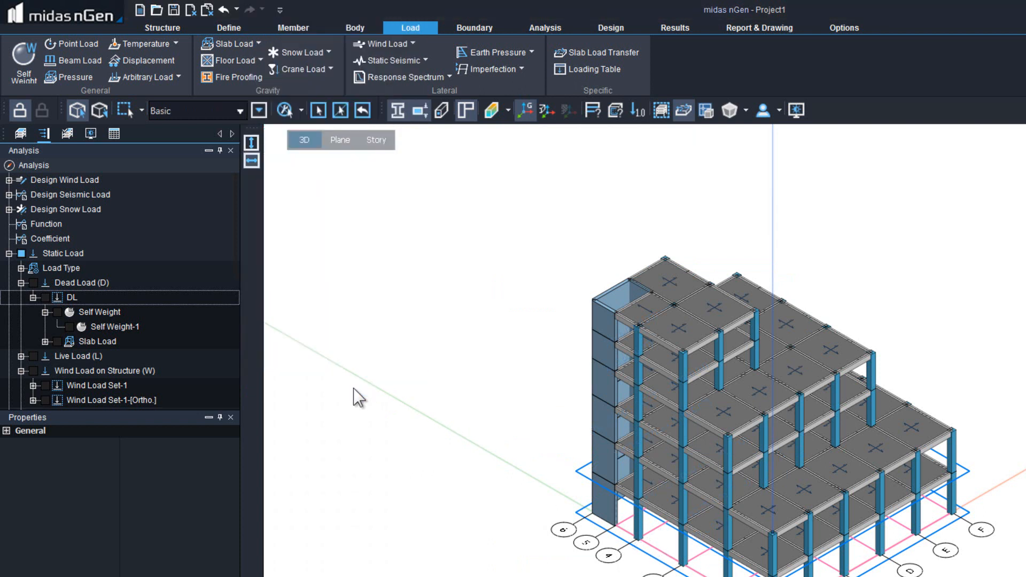
Examine the major and orthogonal seismic load sets stored under Earthquake (EQ) in the analysis tree
{"action": "left_click", "coordinate": [62, 370]}
{"action": "scroll", "coordinate": [60, 364], "scroll_direction": "down", "scroll_amount": 3}
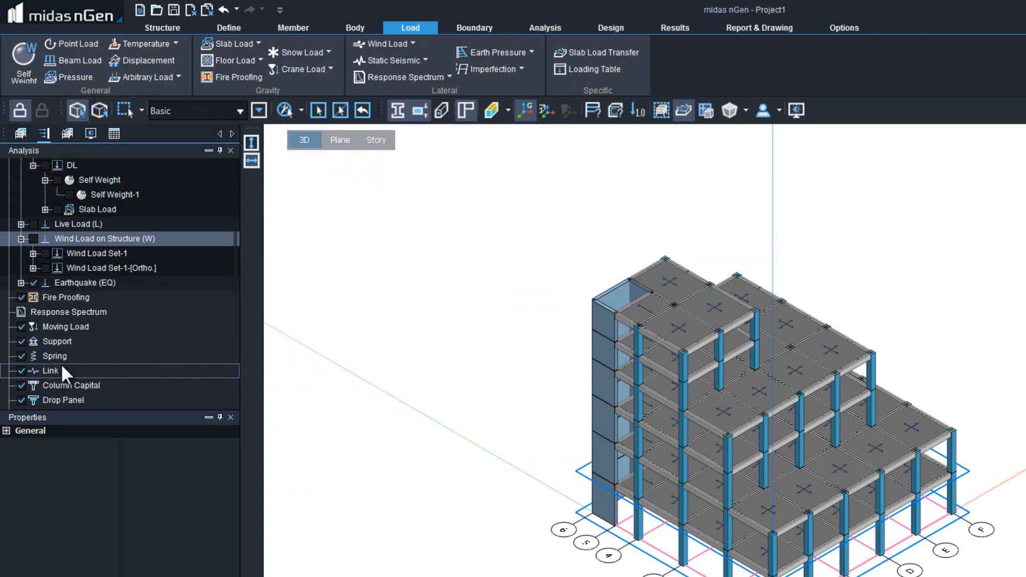
{"action": "left_click", "coordinate": [21, 283]}
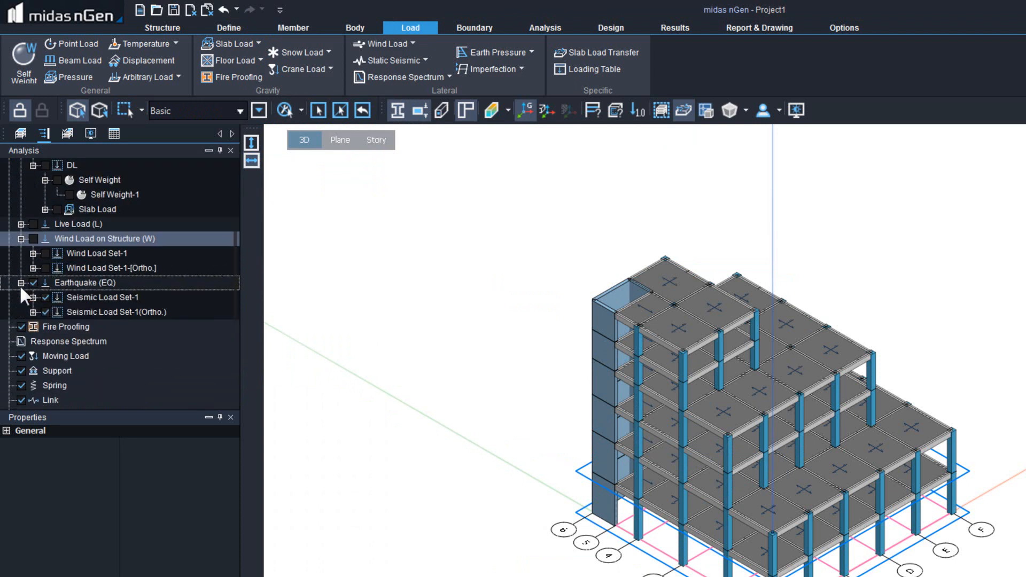
{"action": "left_click", "coordinate": [33, 296]}
{"action": "left_click", "coordinate": [33, 297]}
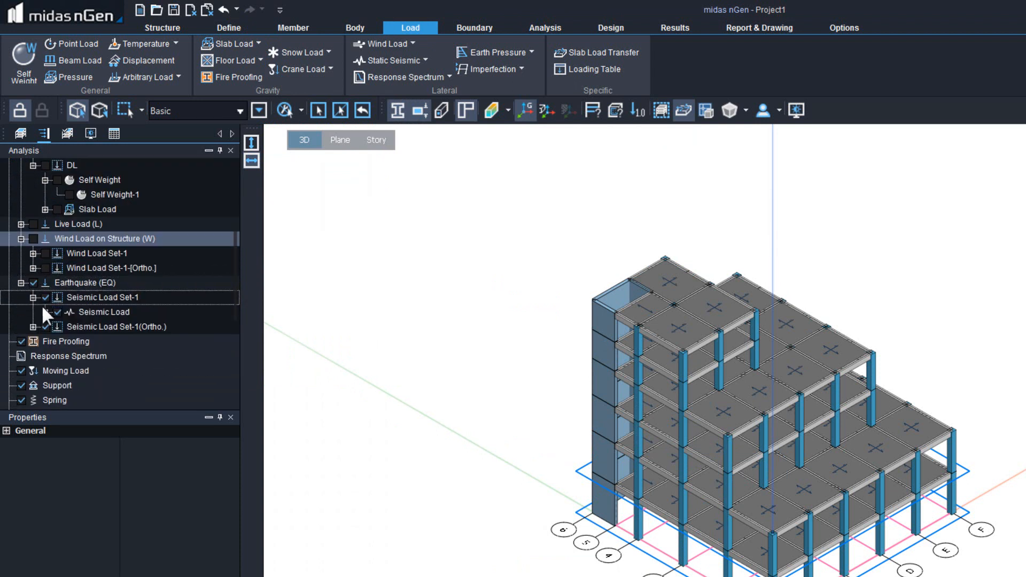
{"action": "left_click", "coordinate": [109, 309]}
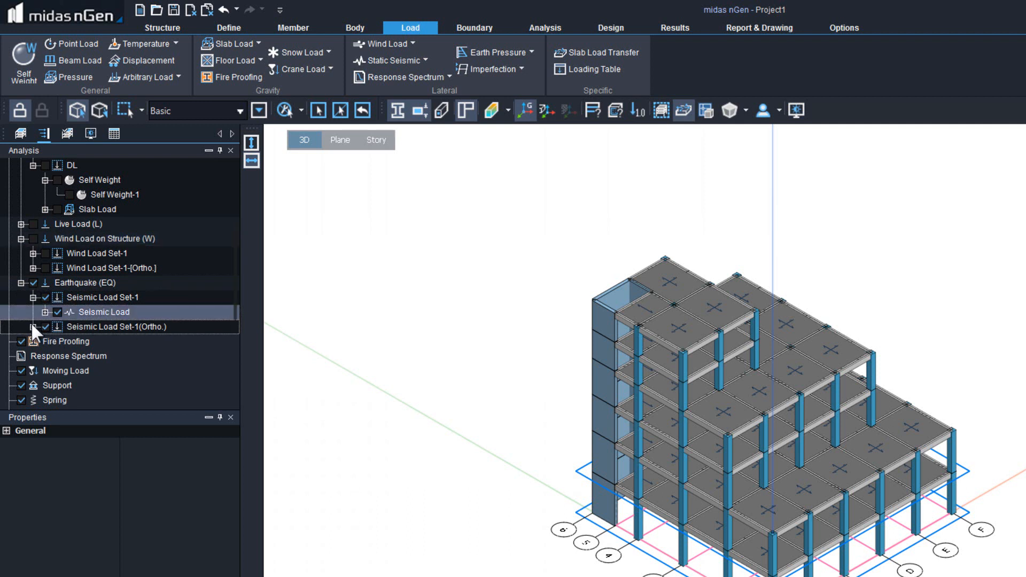
{"action": "left_click", "coordinate": [33, 327]}
{"action": "left_click", "coordinate": [114, 341]}
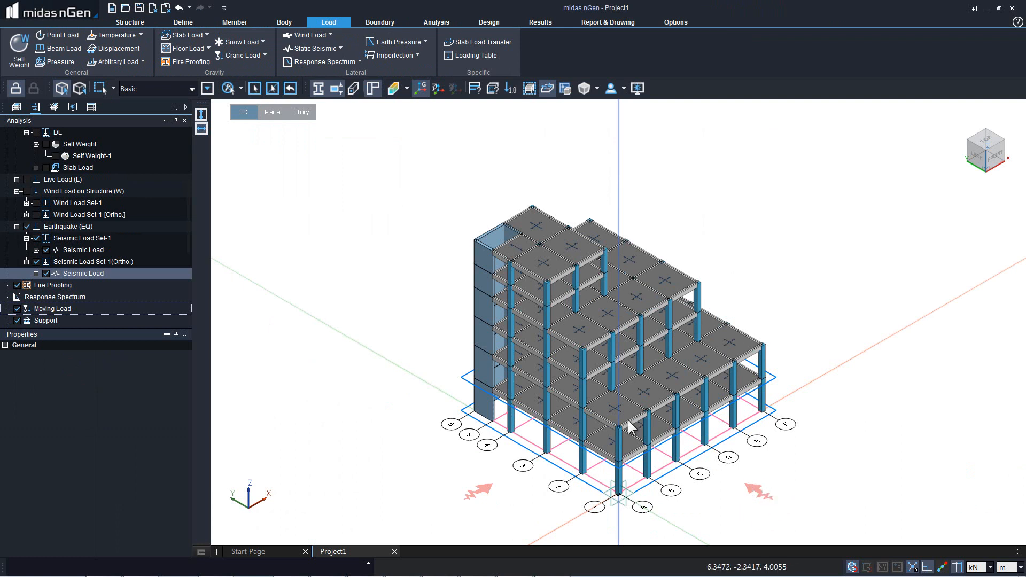
Start Initial Sway Coefficient-1 as user defined and set the Roof story's major and orthogonal coefficients to 0.015
{"action": "left_click", "coordinate": [415, 53]}
{"action": "left_click", "coordinate": [427, 65]}
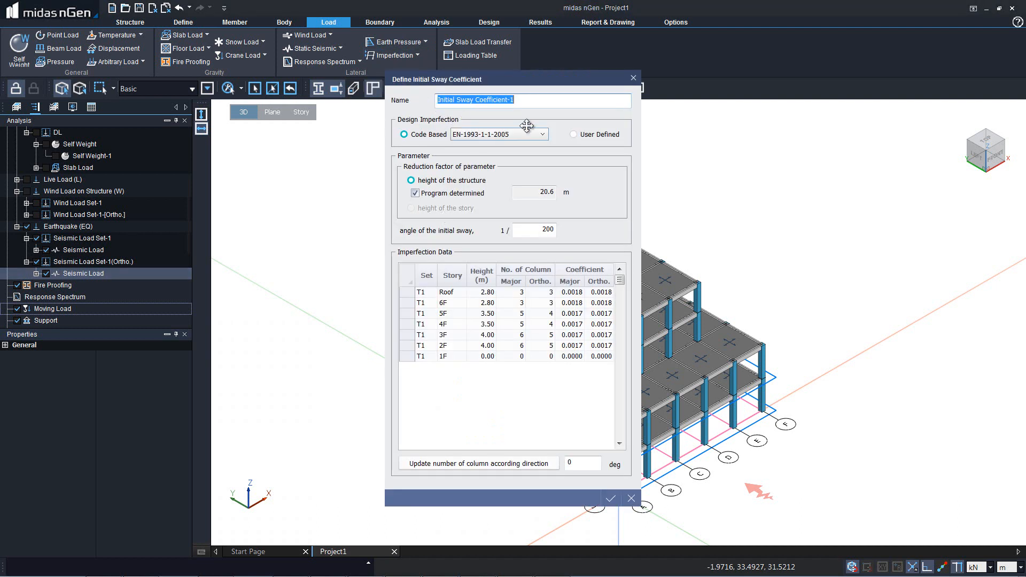
{"action": "left_click", "coordinate": [582, 134]}
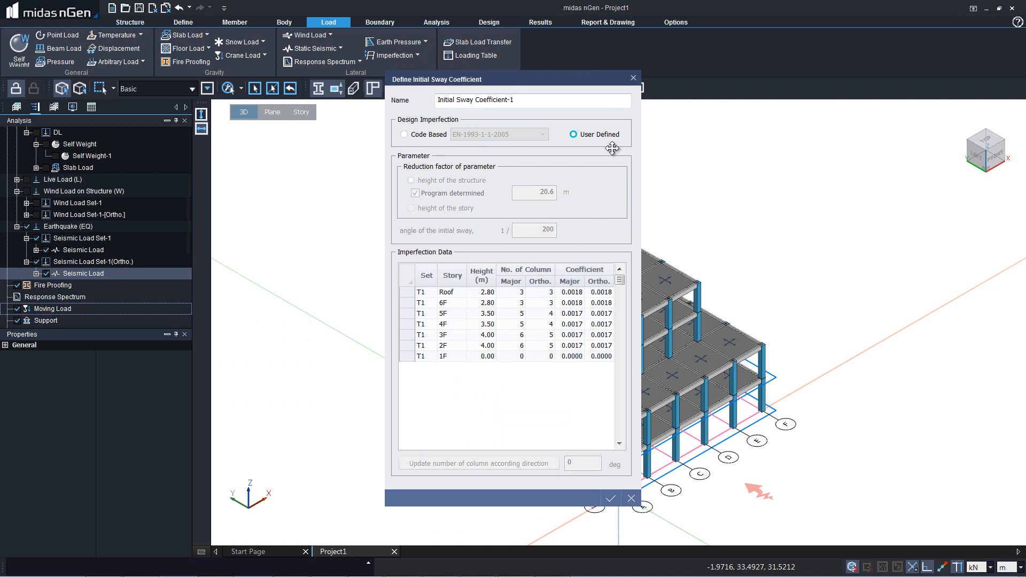
{"action": "left_click", "coordinate": [570, 297]}
{"action": "left_click", "coordinate": [570, 298]}
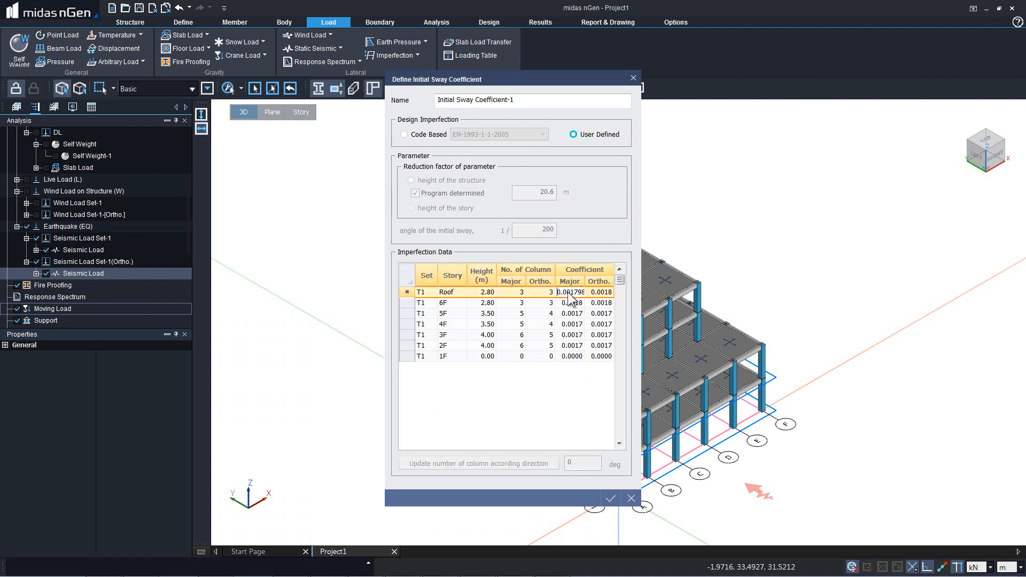
{"action": "left_click_drag", "start_coordinate": [570, 297], "coordinate": [595, 297]}
{"action": "type", "text": "0.015"}
{"action": "key", "text": "Return"}
{"action": "left_click", "coordinate": [570, 293]}
{"action": "left_click", "coordinate": [595, 294]}
{"action": "type", "text": "0.015"}
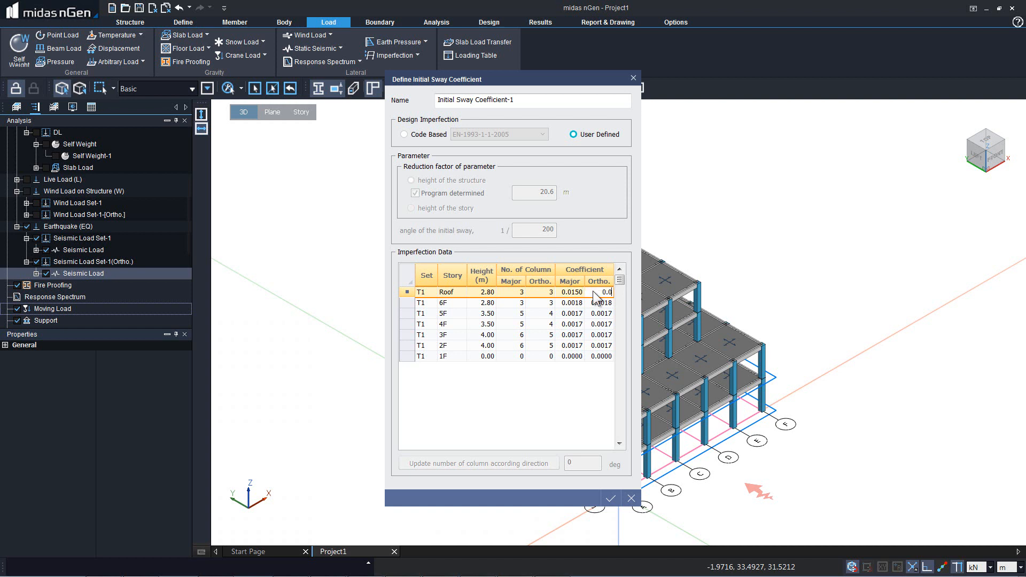
{"action": "left_click", "coordinate": [580, 324]}
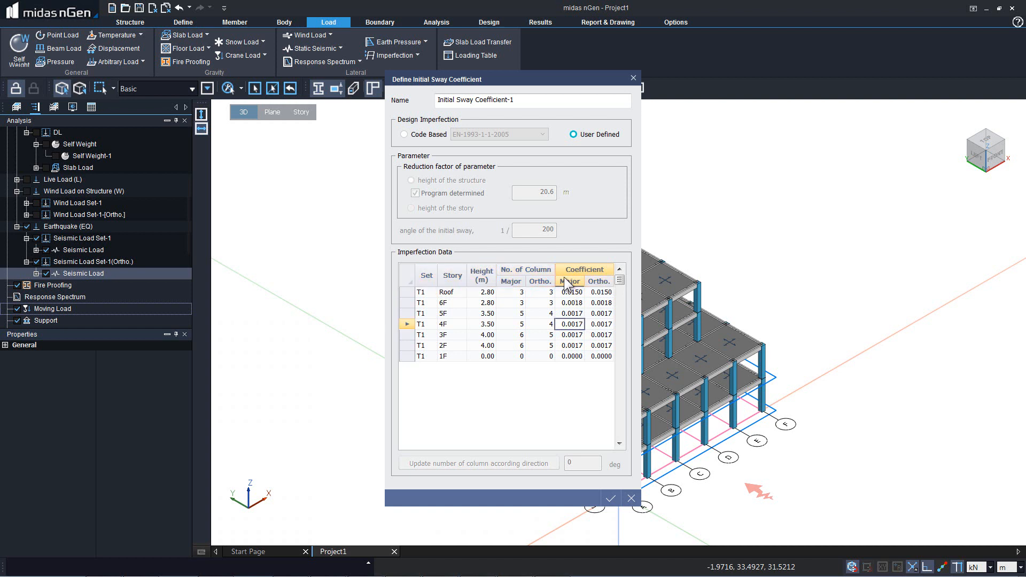
Copy the Roof story's sway coefficients to stories 6F through 2F in both directions and save the initial sway coefficient
{"action": "left_click", "coordinate": [567, 292]}
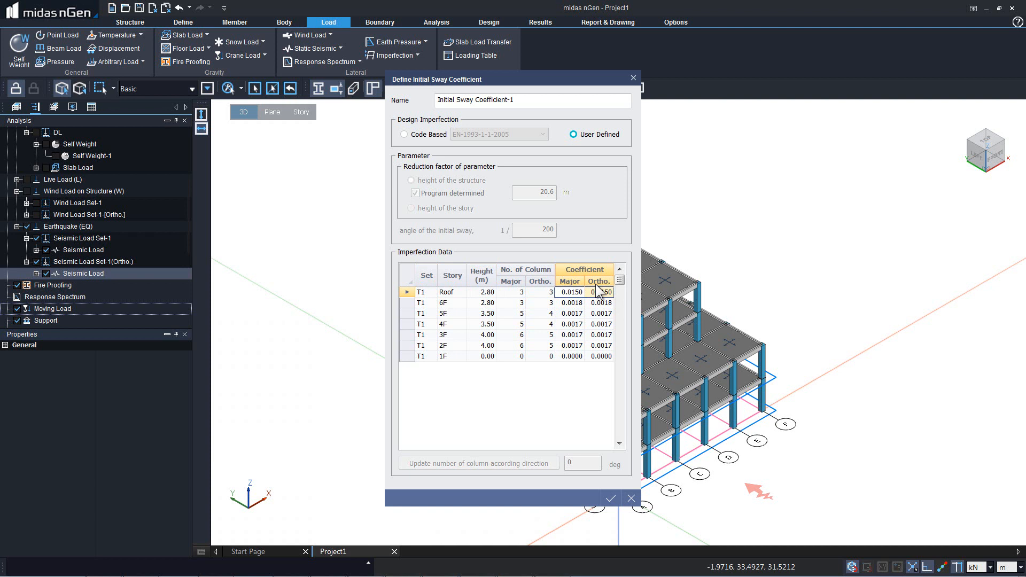
{"action": "left_click_drag", "start_coordinate": [568, 303], "coordinate": [606, 351]}
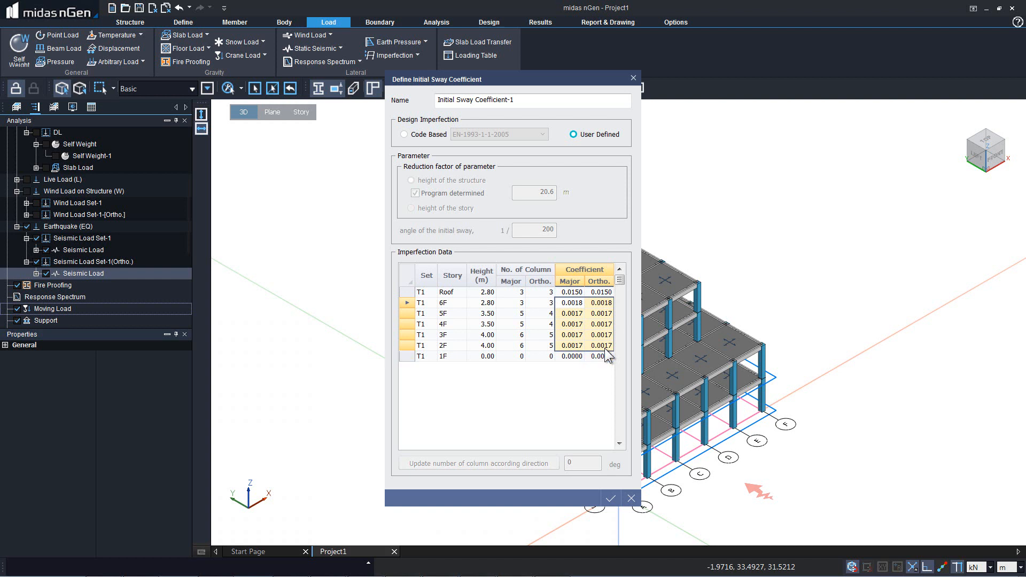
{"action": "key", "text": "ctrl+v"}
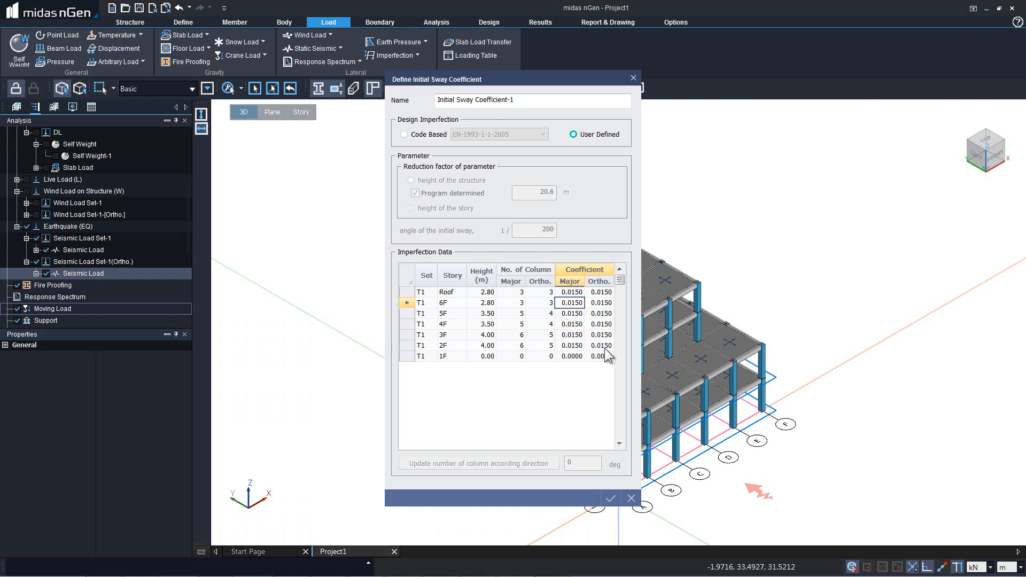
{"action": "left_click", "coordinate": [611, 498]}
Create imperfection load N-1 from Initial Sway Coefficient-1 at 0 degrees, considering static load set DL and generating an orthogonal load set
{"action": "left_click", "coordinate": [415, 55]}
{"action": "left_click", "coordinate": [415, 85]}
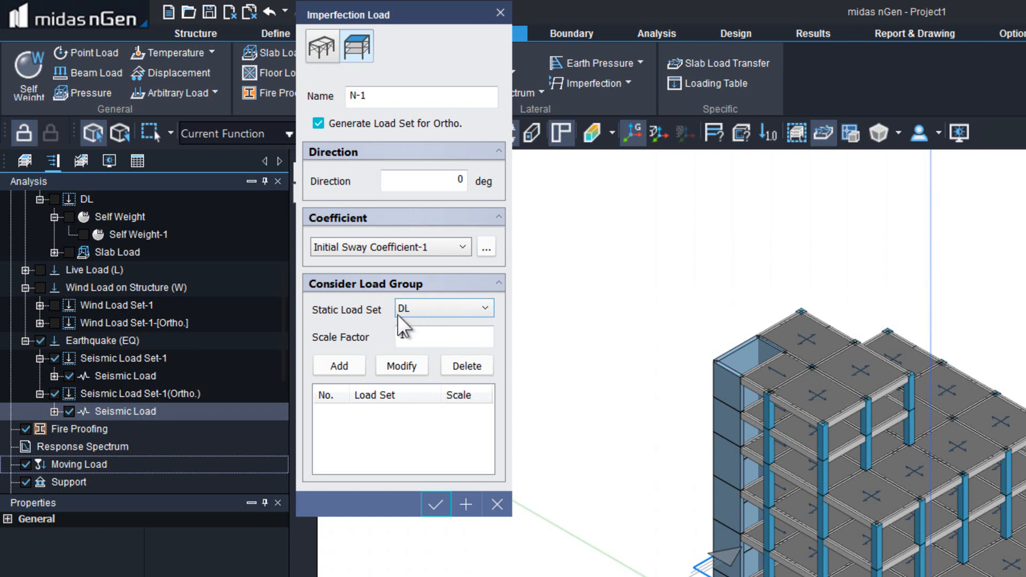
{"action": "left_click", "coordinate": [348, 366]}
{"action": "left_click", "coordinate": [436, 505]}
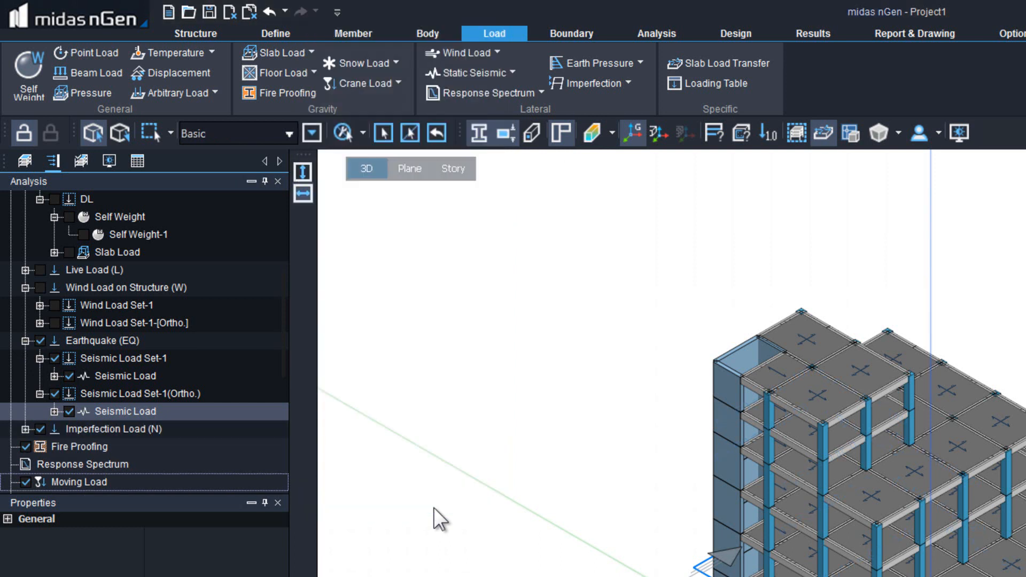